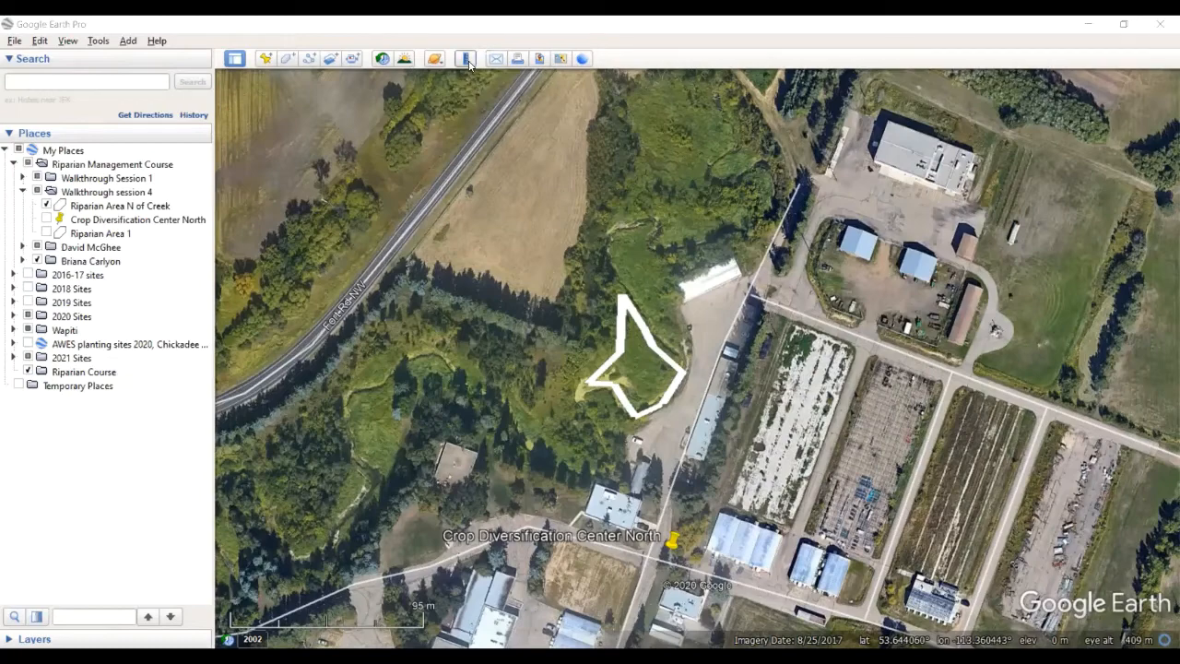
Step: Measure the tree row south of the bare field with a straight ruler line, from the road to its east end
left_click(467, 59)
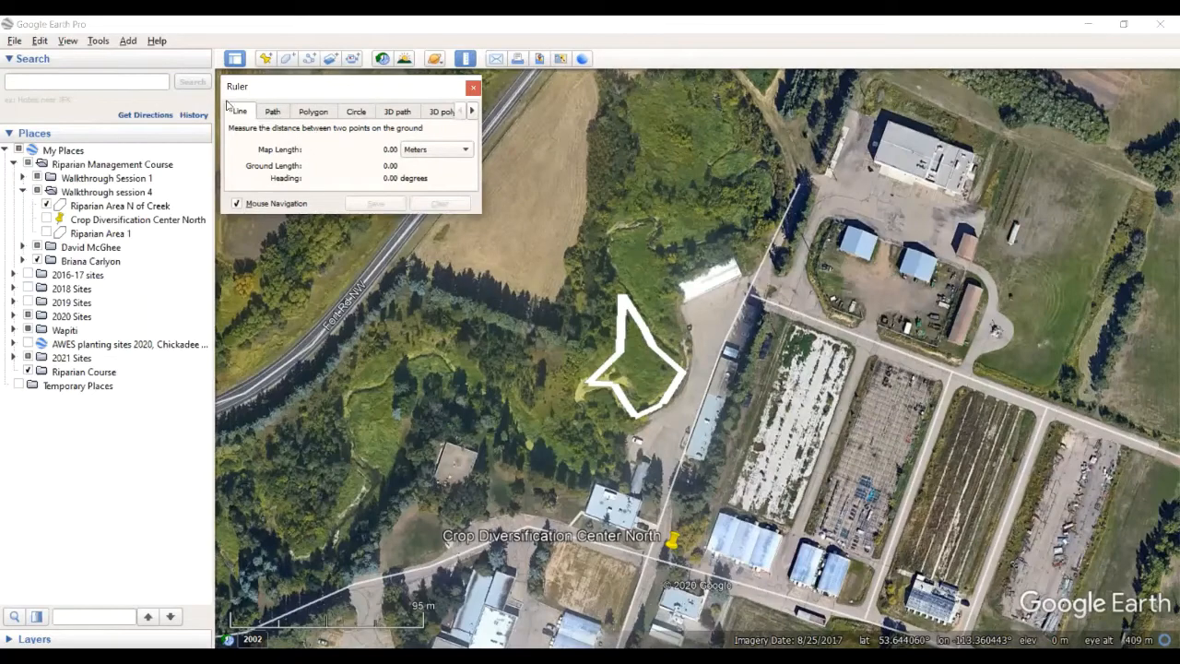
left_click(305, 112)
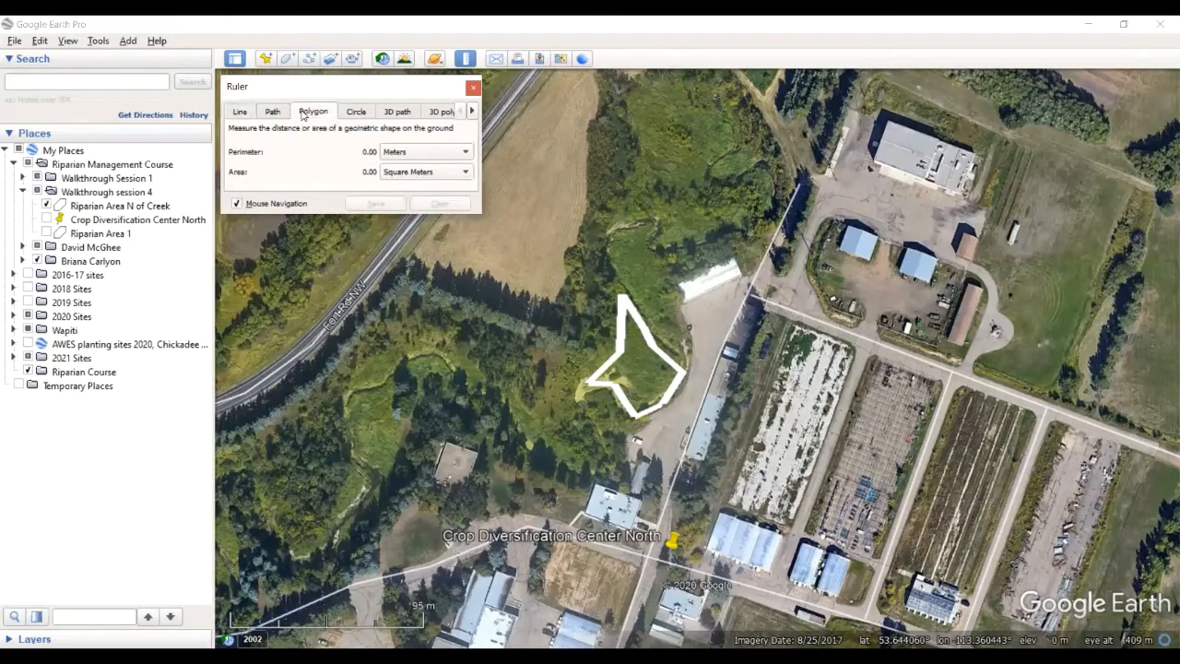
left_click(238, 115)
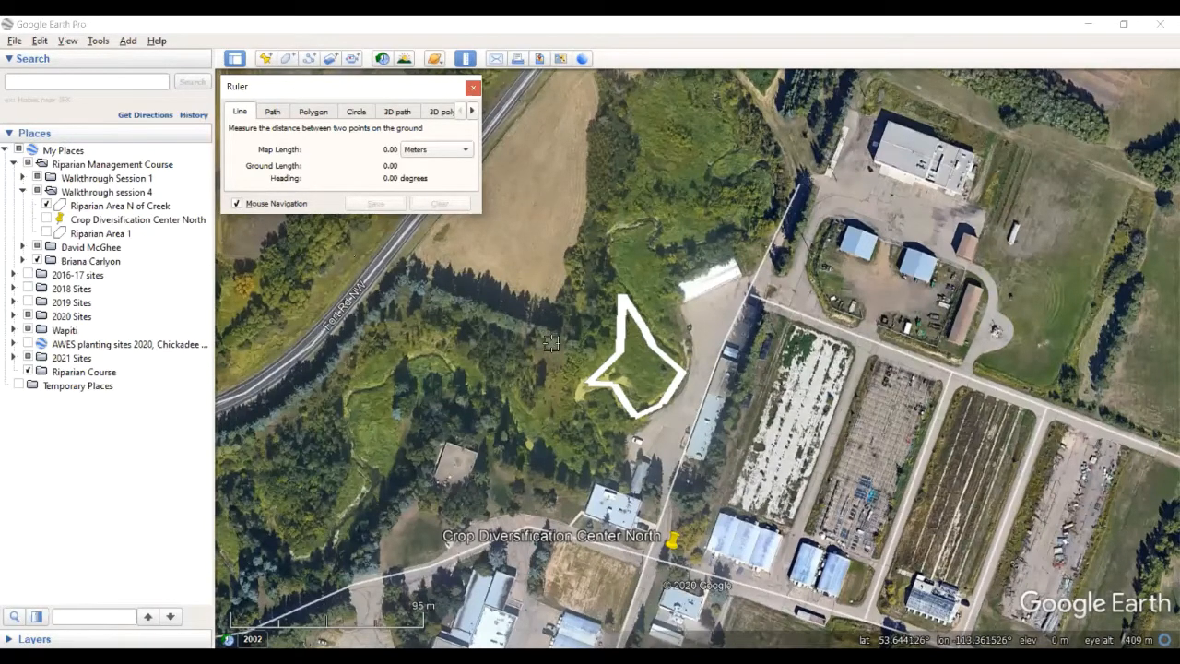
left_click(402, 275)
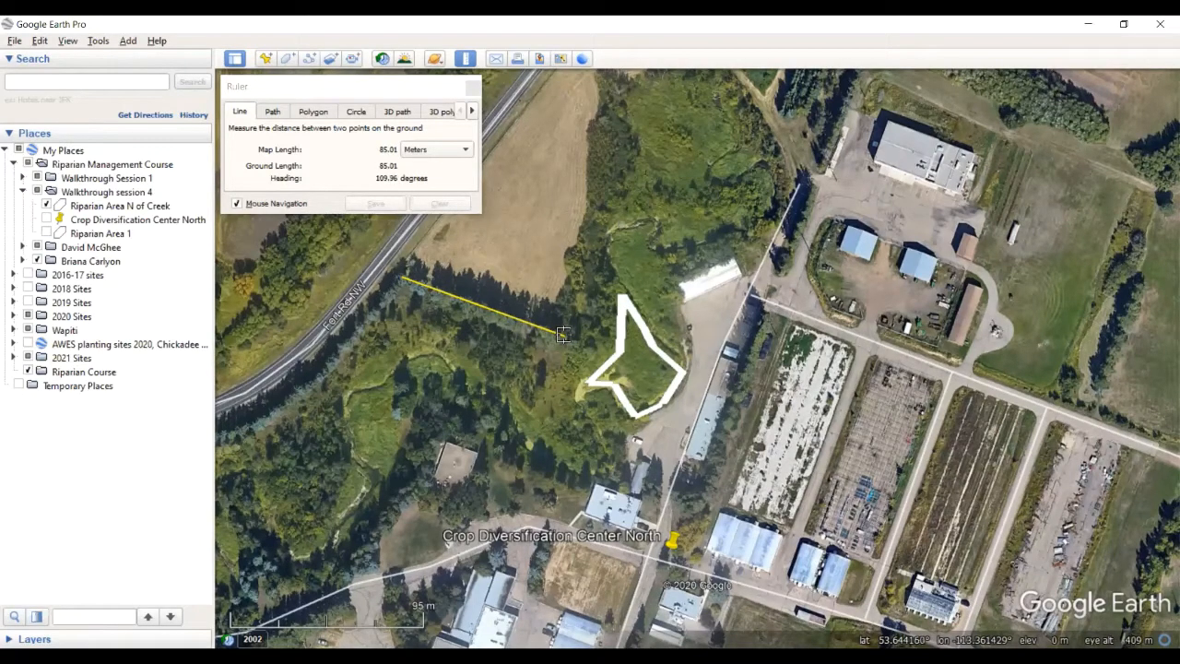
left_click(562, 334)
Step: Adjust the ruler line's end point to the east end of the tree row and check the available length units
left_click_drag(562, 339, 590, 350)
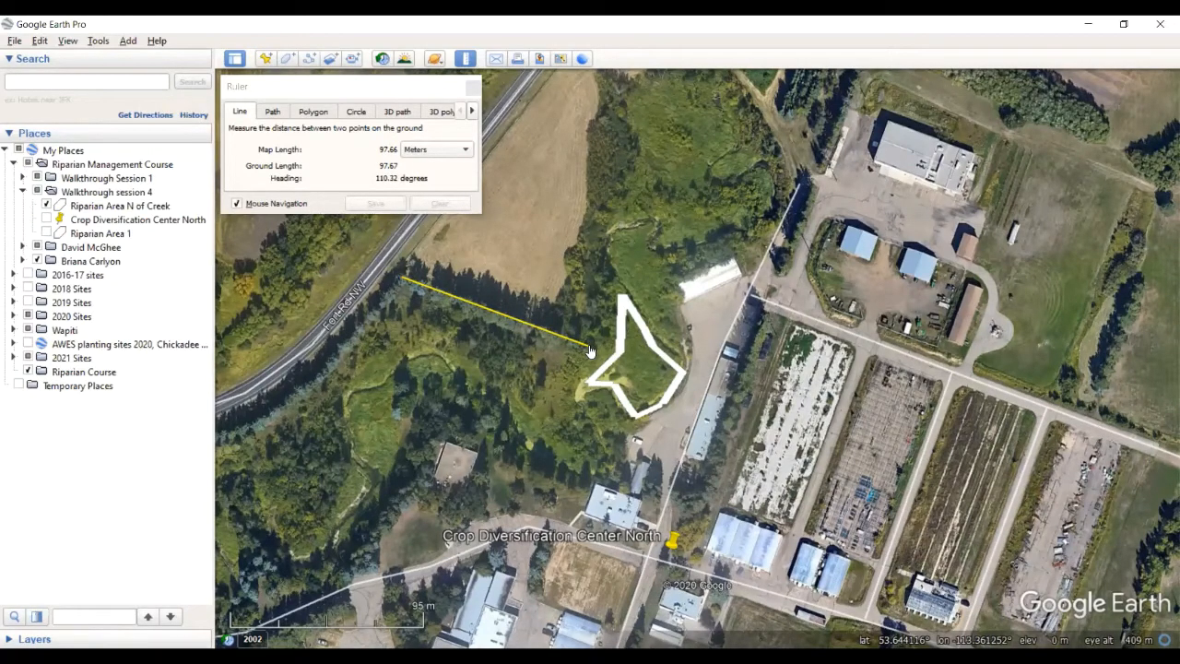
left_click_drag(590, 350, 560, 337)
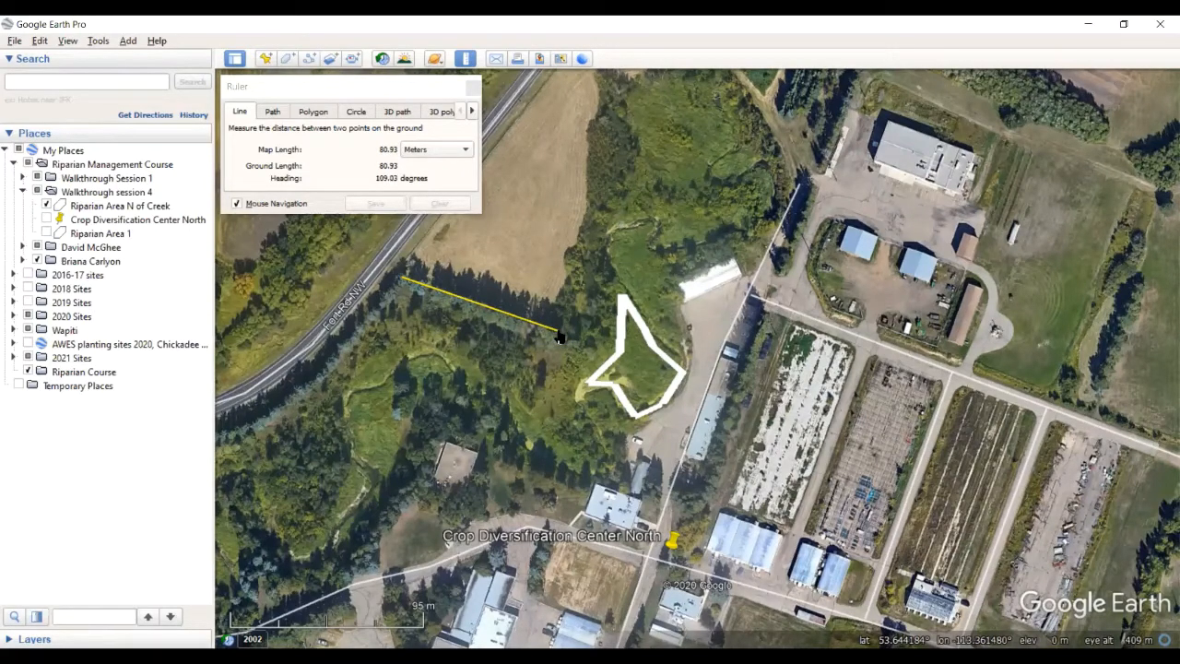
left_click_drag(559, 337, 559, 339)
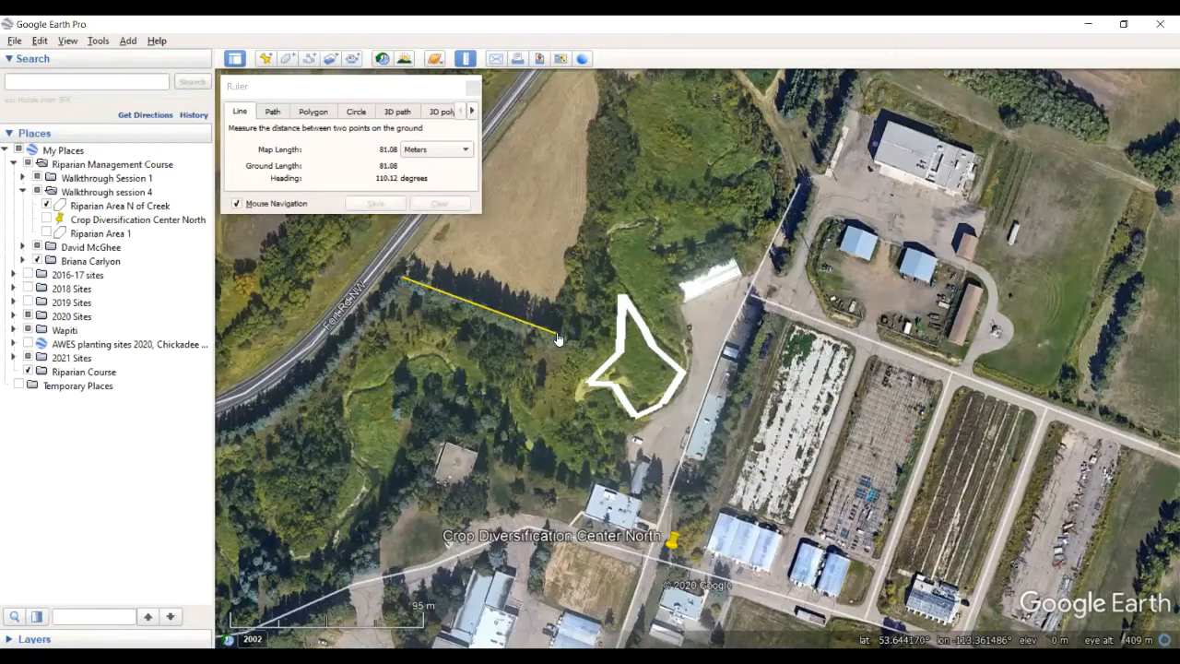
left_click_drag(558, 339, 558, 339)
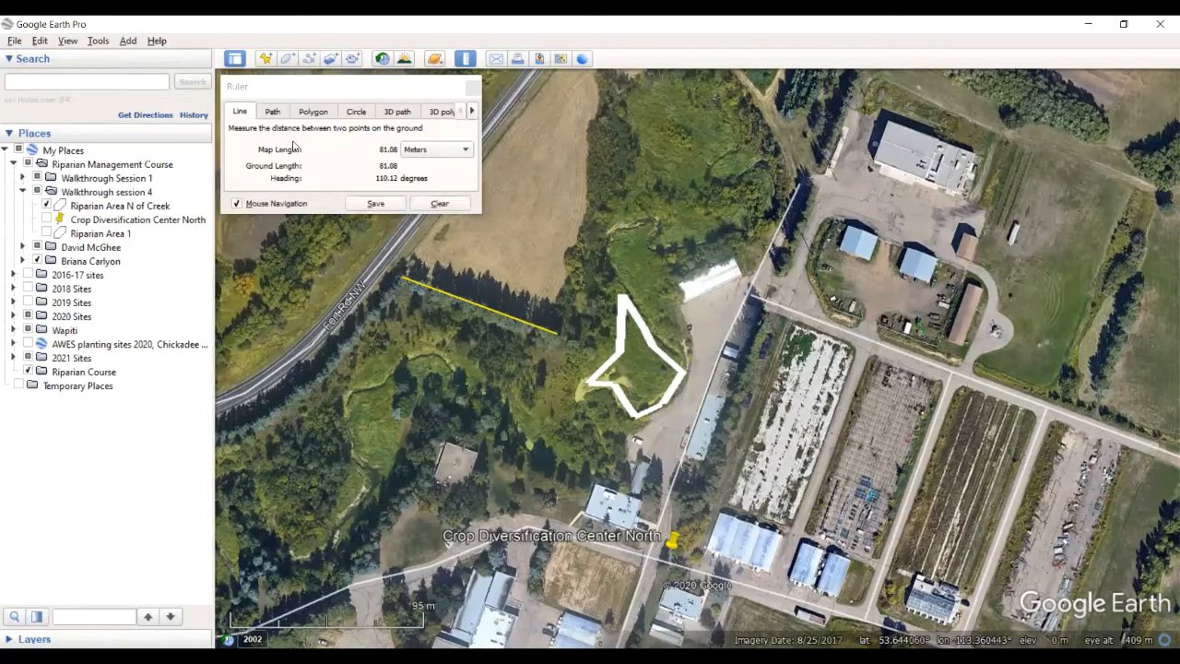
left_click(443, 151)
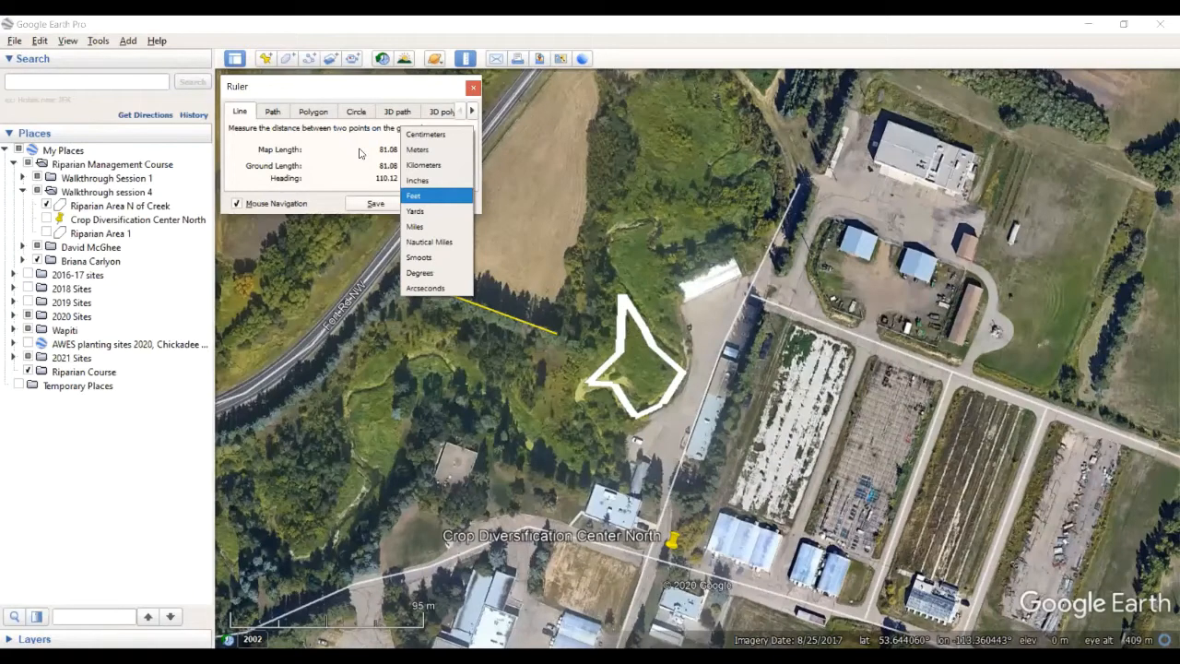
left_click(412, 93)
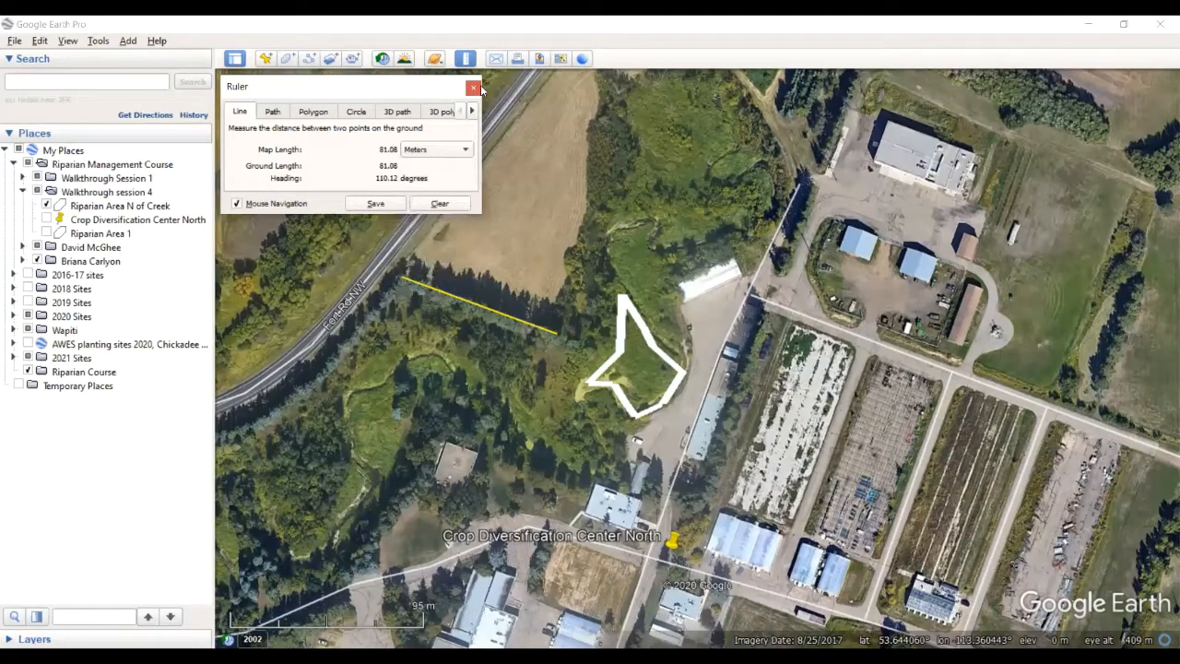
Step: Measure the perimeter and area of the white-outlined riparian area by tracing its corners with the polygon ruler
left_click(313, 113)
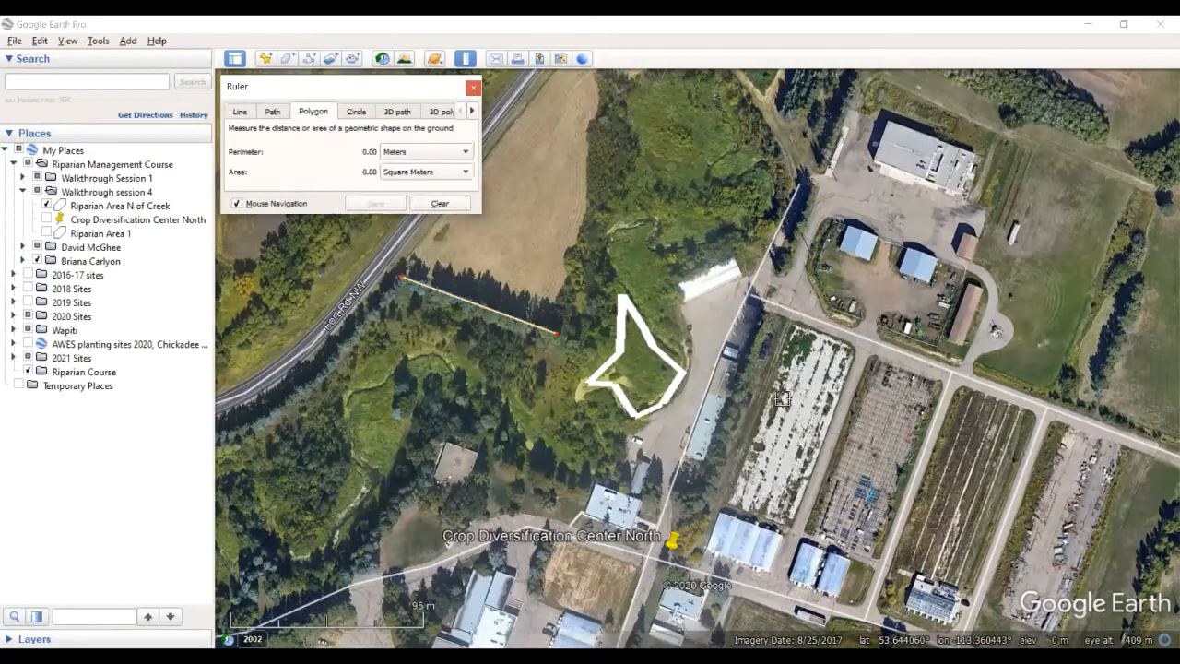
left_click(622, 296)
left_click(619, 350)
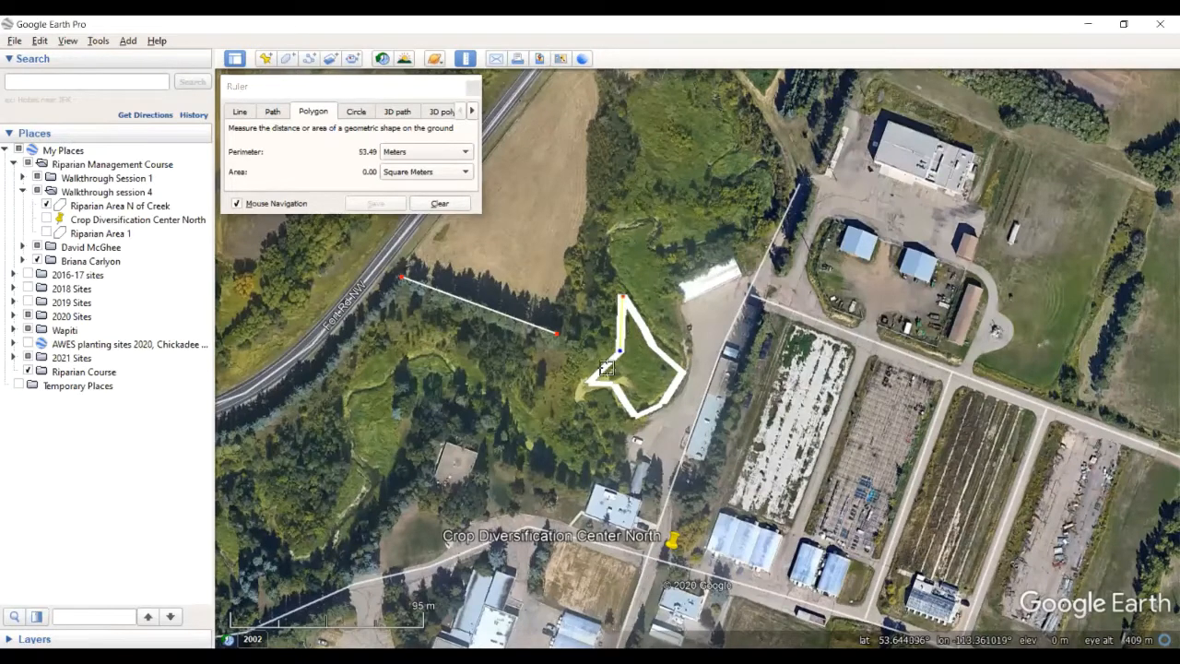
left_click(586, 385)
left_click(616, 385)
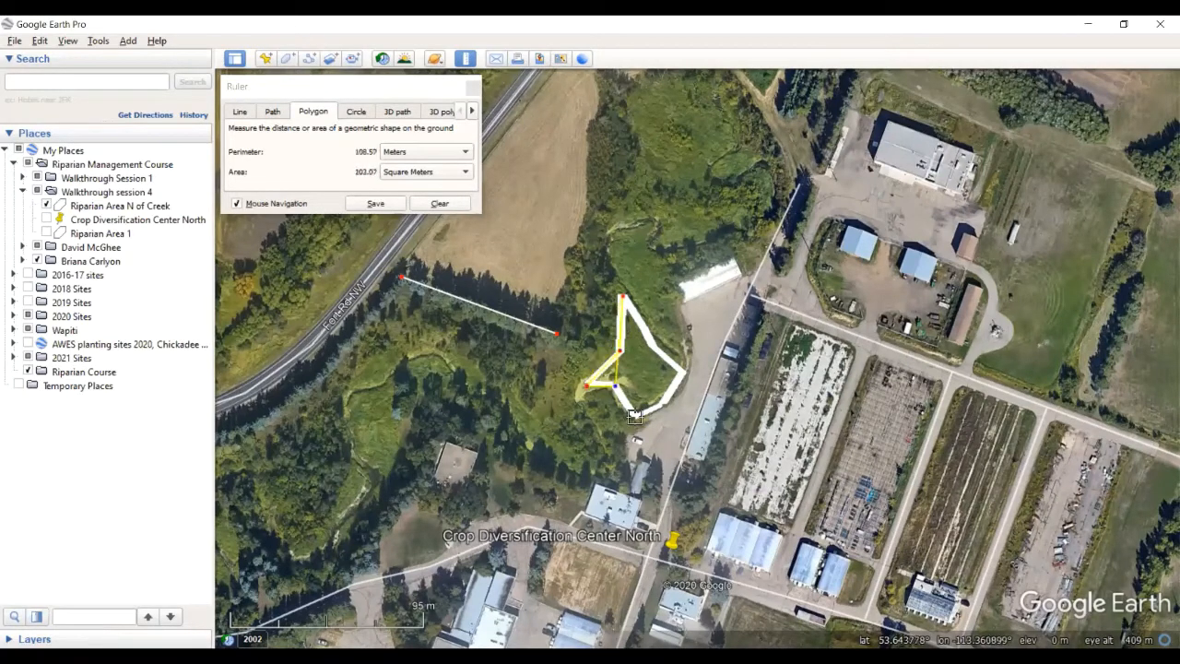
left_click(644, 410)
left_click(657, 406)
left_click(684, 373)
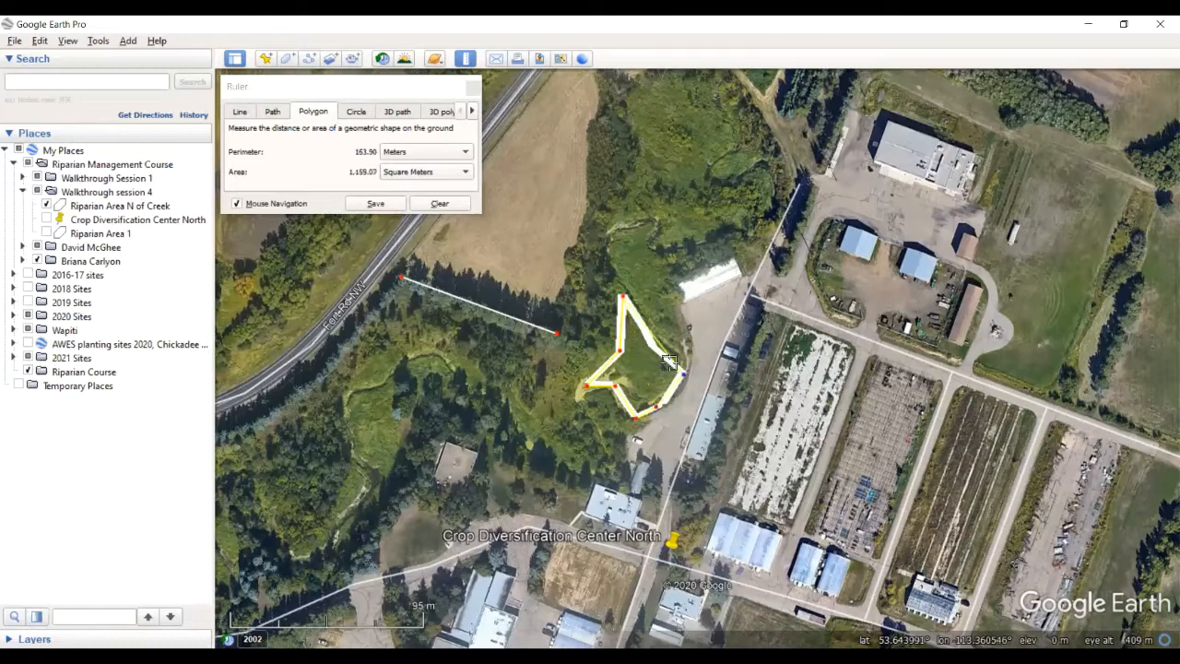
left_click(651, 344)
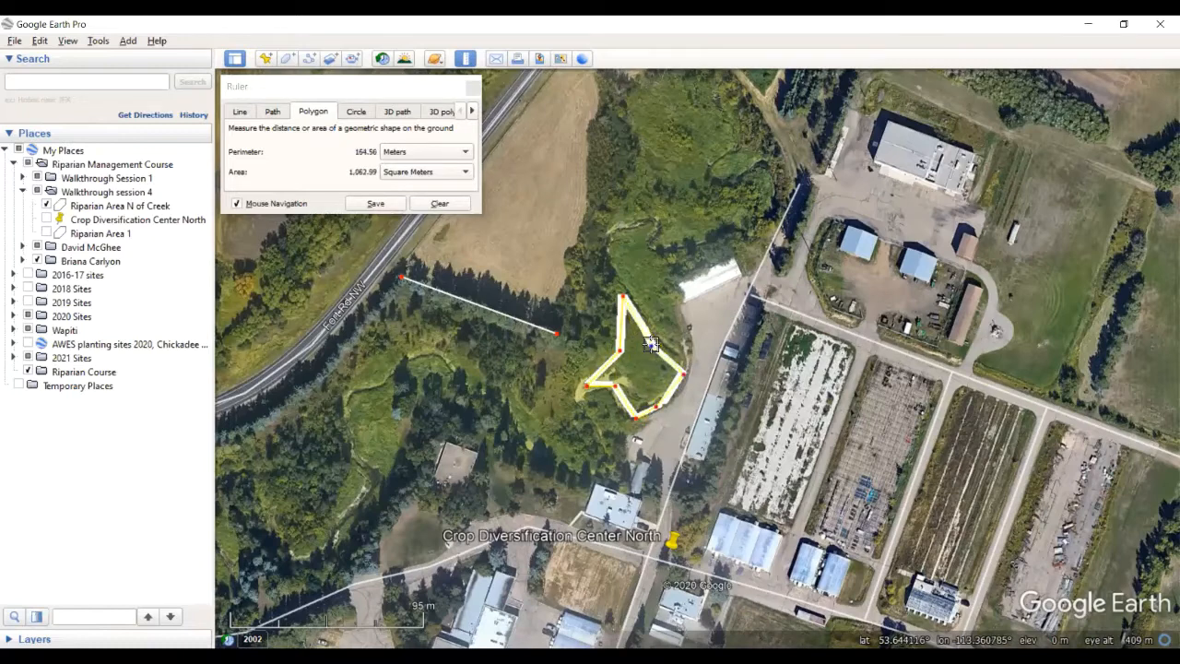
Step: Check the unit options for the polygon's perimeter and area, keeping meters and square meters
left_click(431, 153)
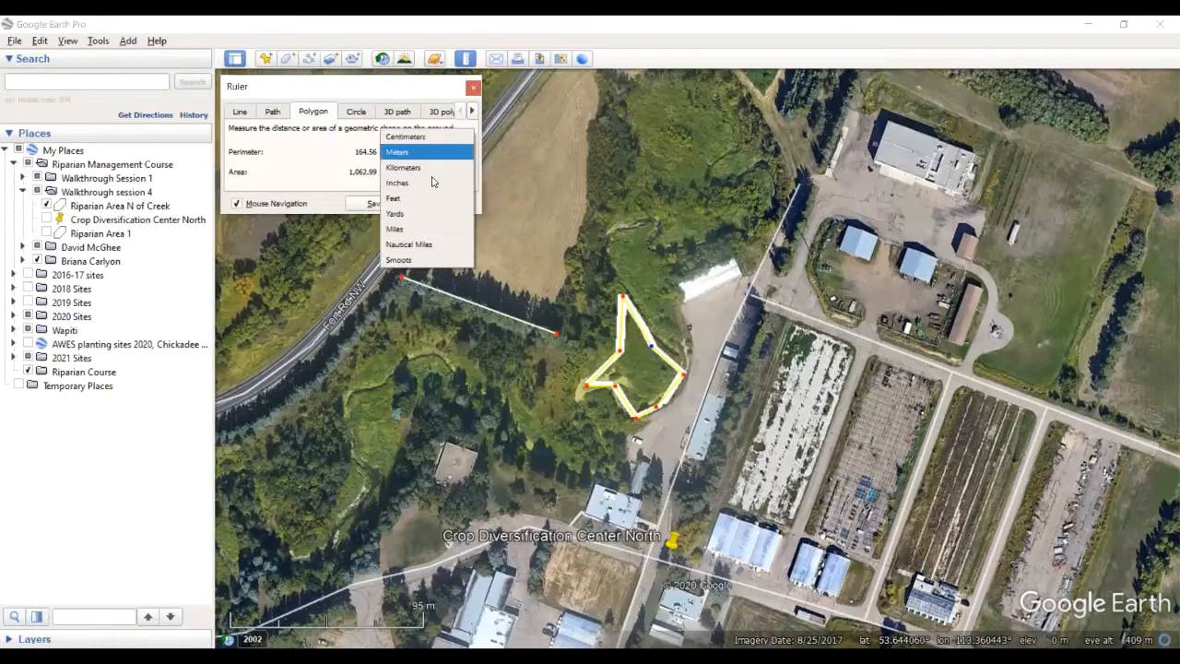
left_click(314, 149)
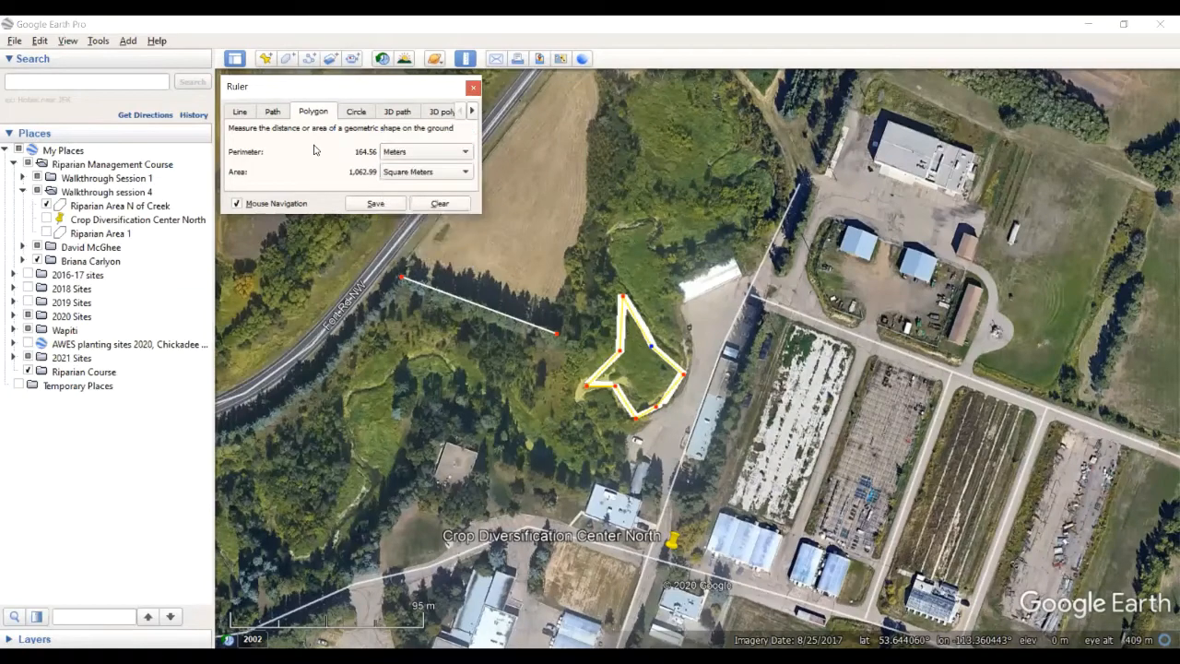
left_click(441, 172)
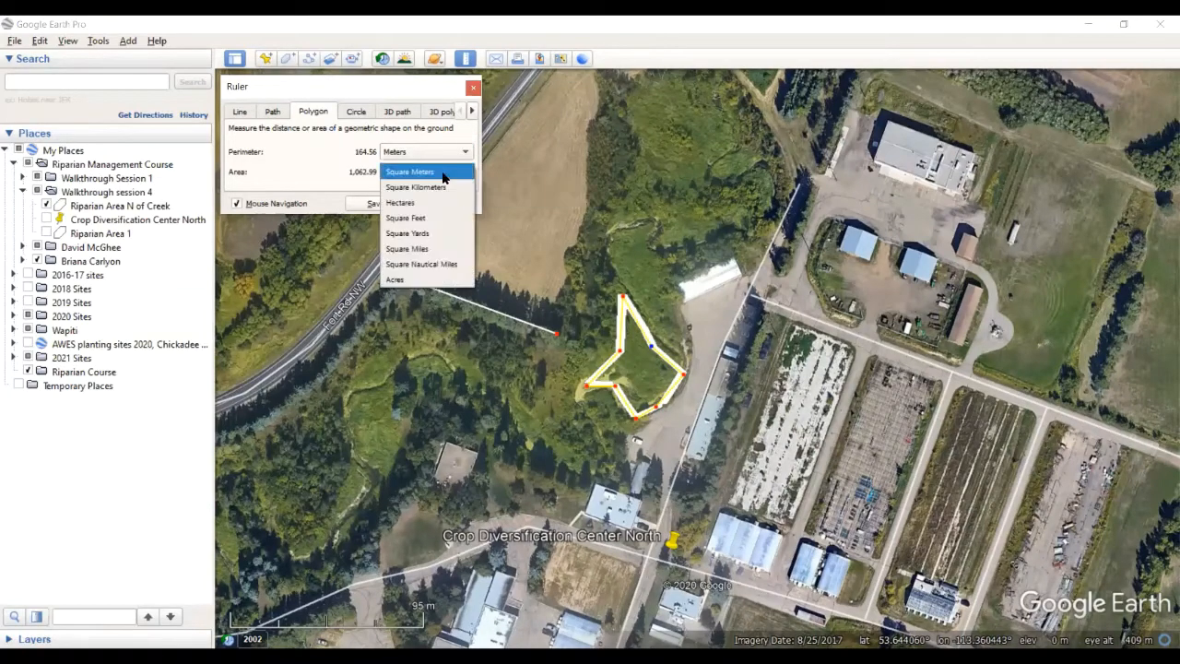
left_click(444, 176)
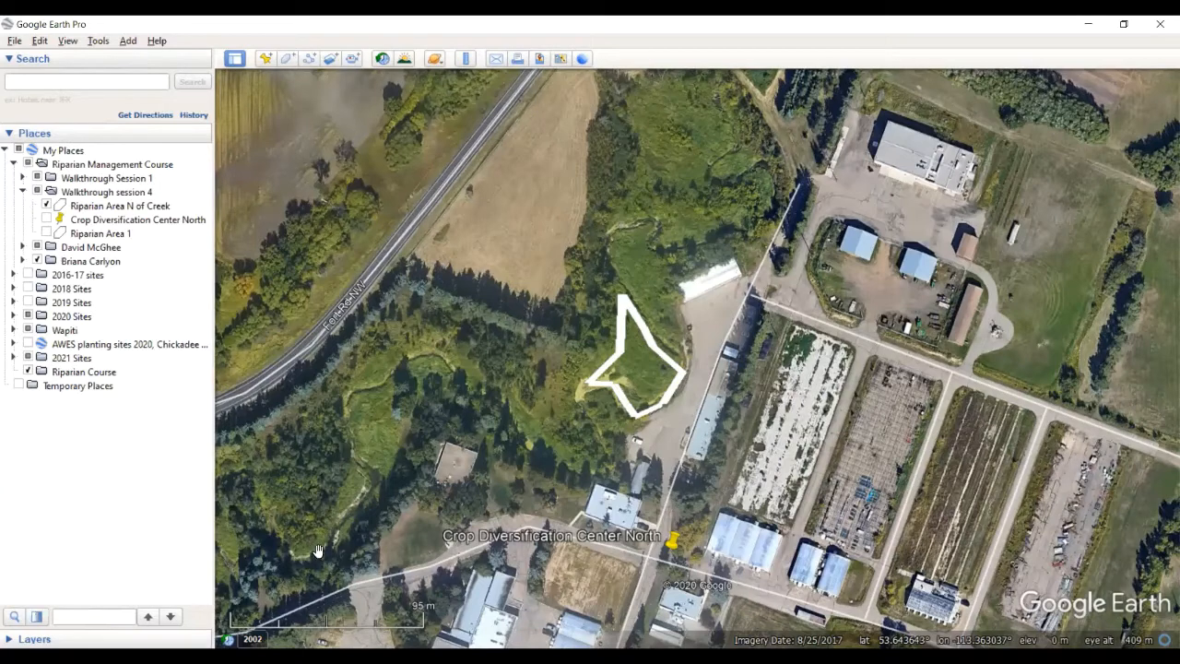
left_click(466, 59)
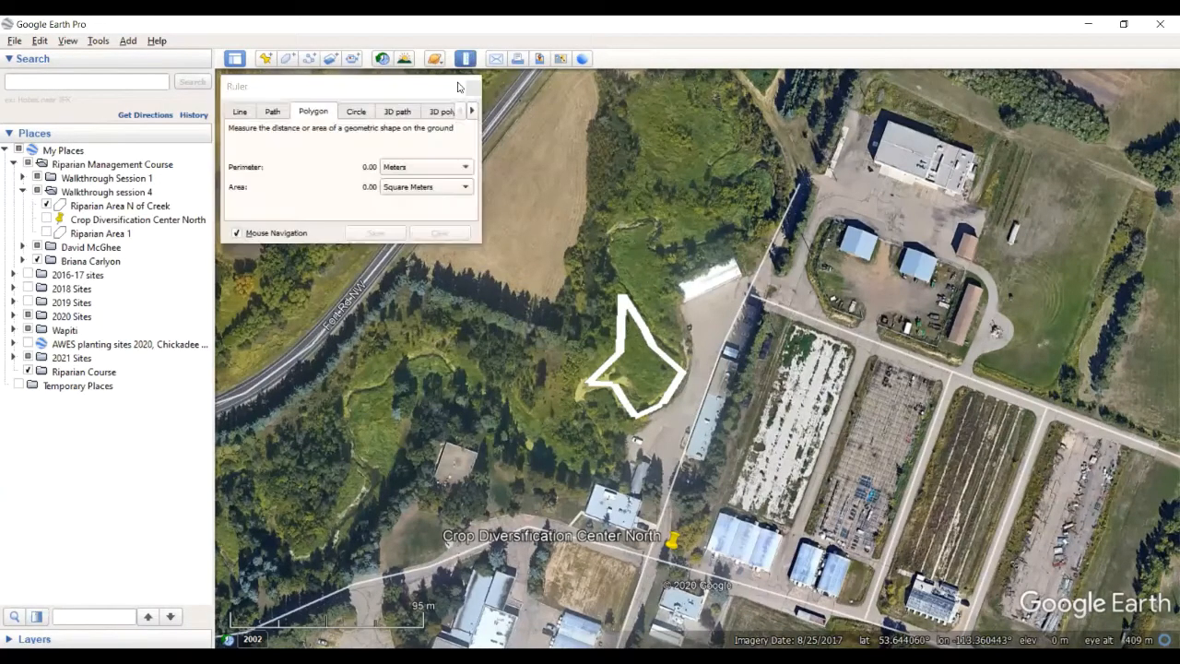
left_click(411, 279)
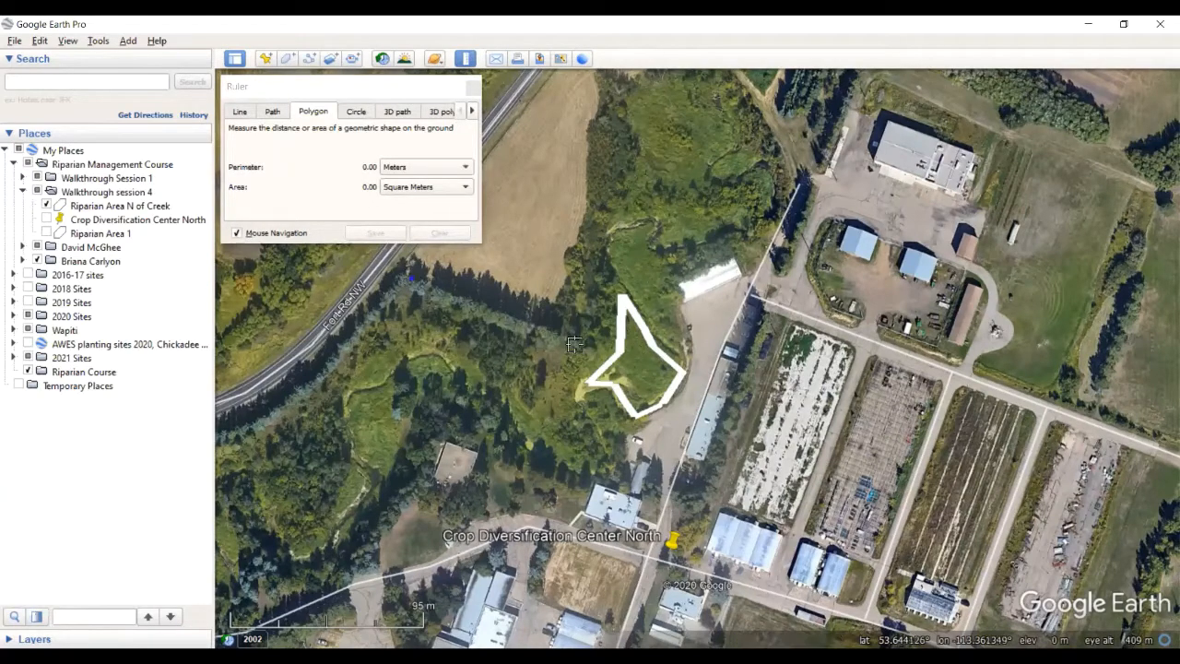
left_click(561, 340)
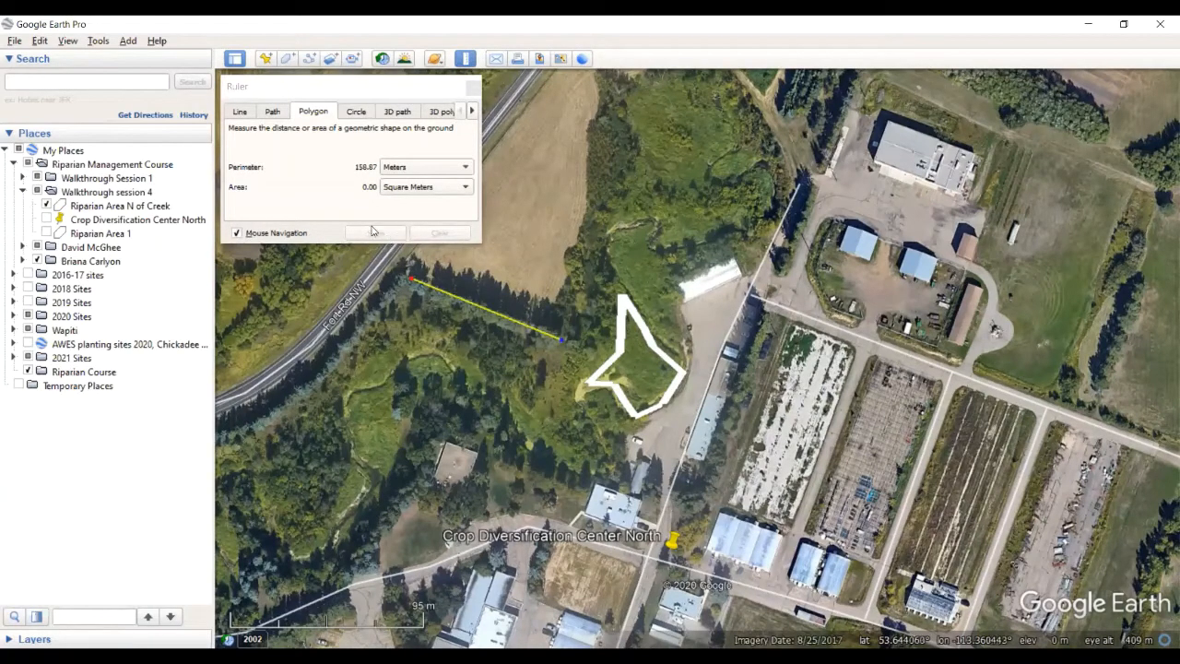
left_click(320, 172)
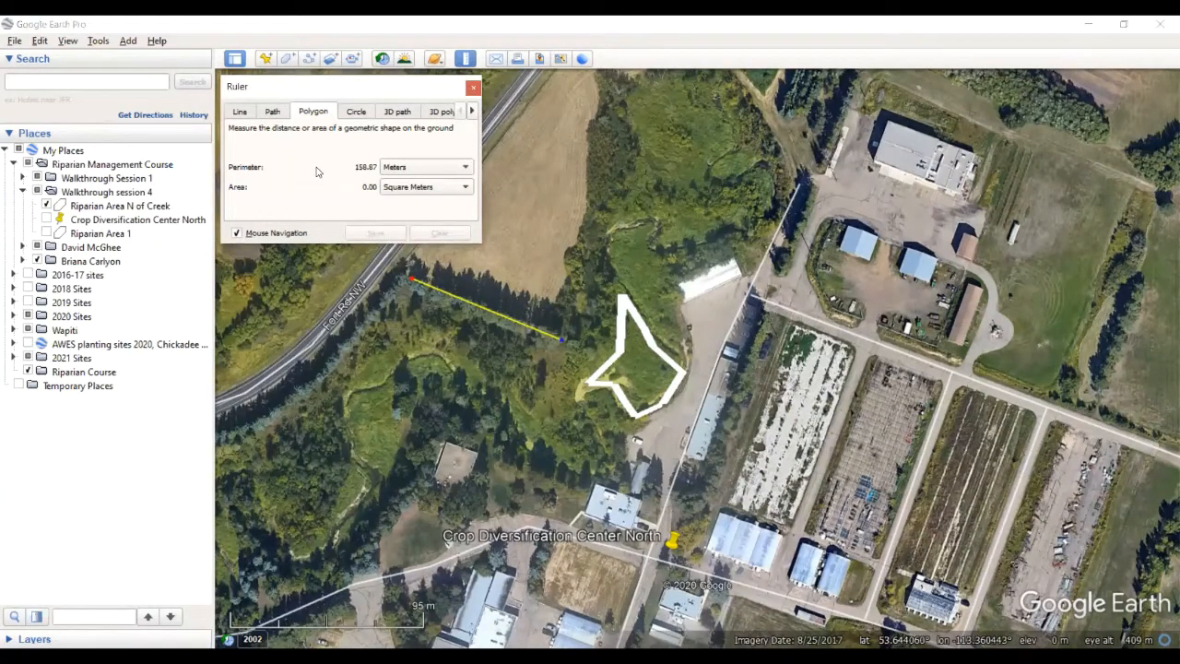
left_click(241, 111)
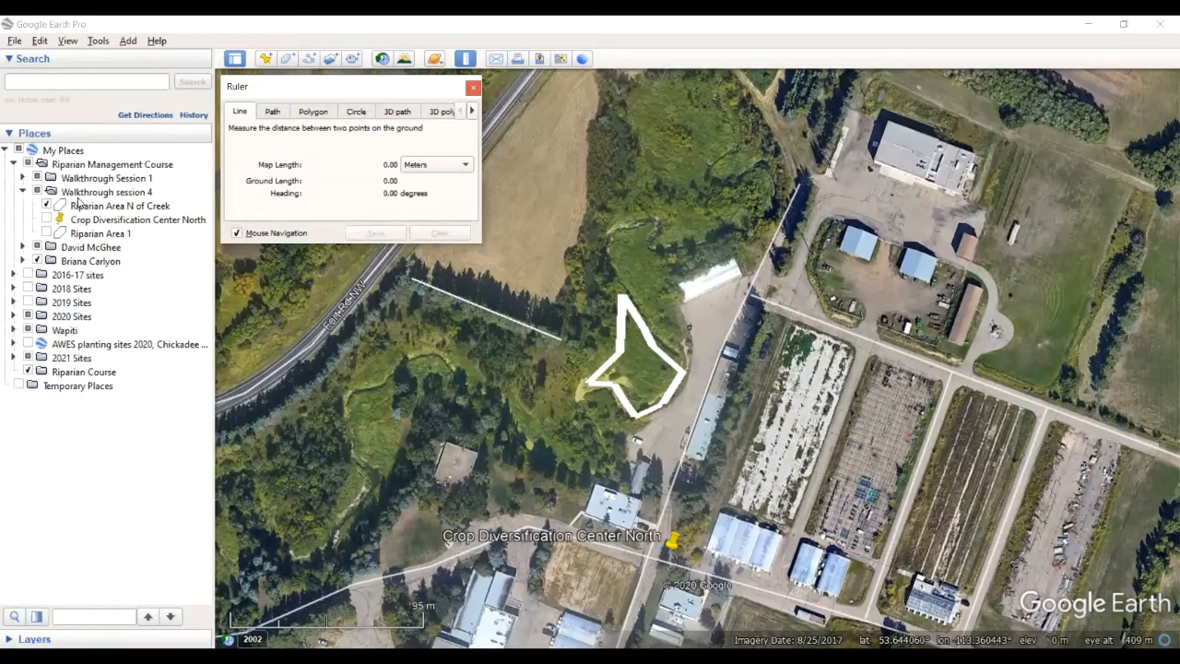
left_click(473, 88)
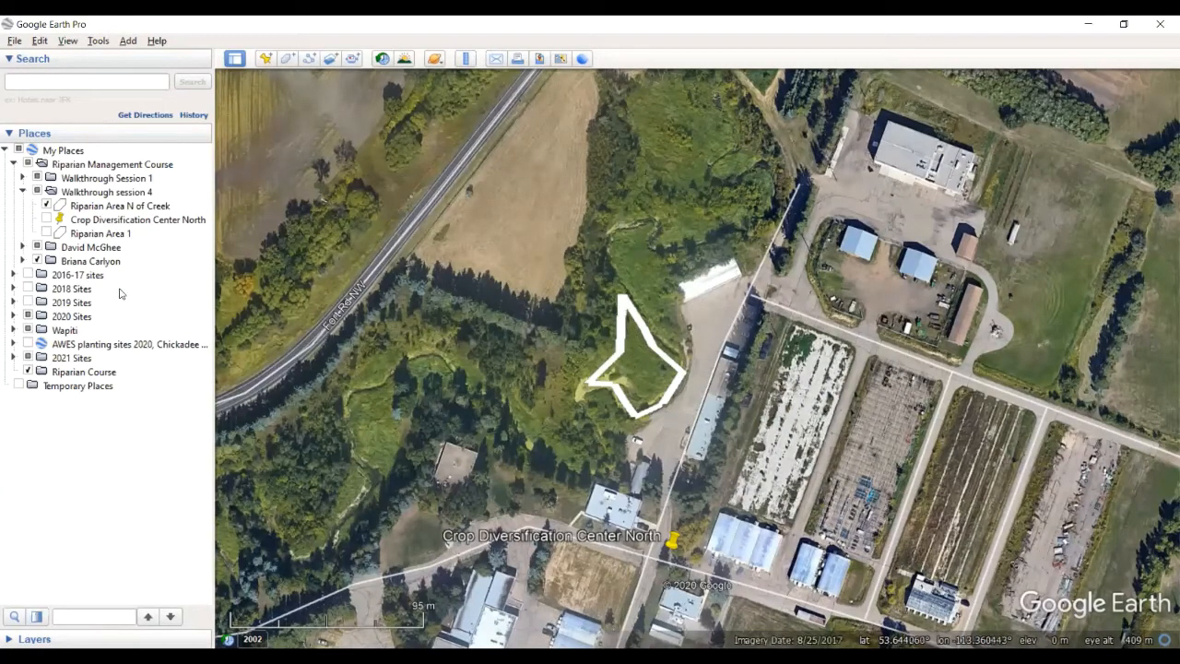
Step: Open the properties of the Riparian Area N of Creek polygon and show its measurements
left_click(136, 207)
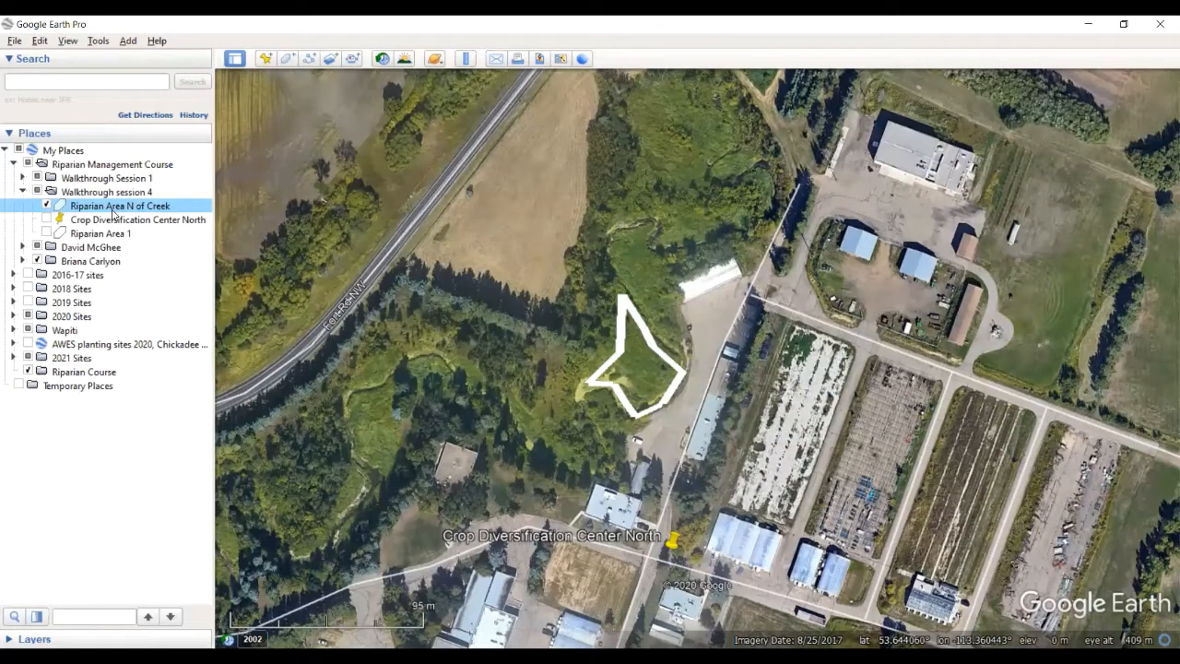
right_click(113, 212)
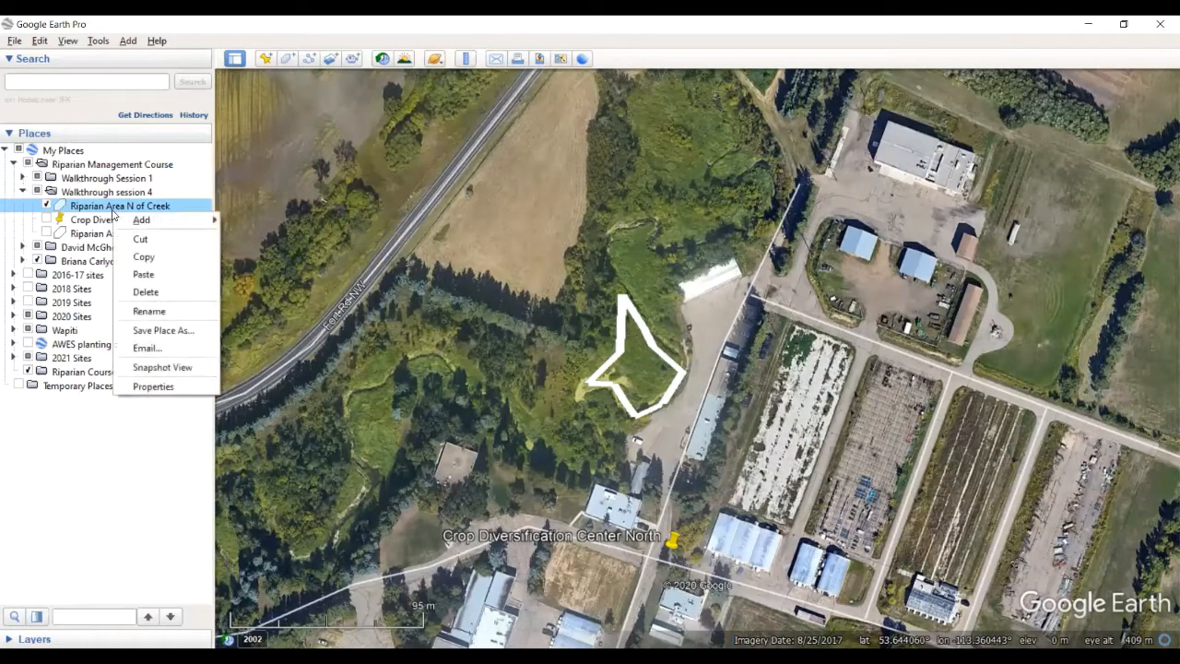
left_click(163, 387)
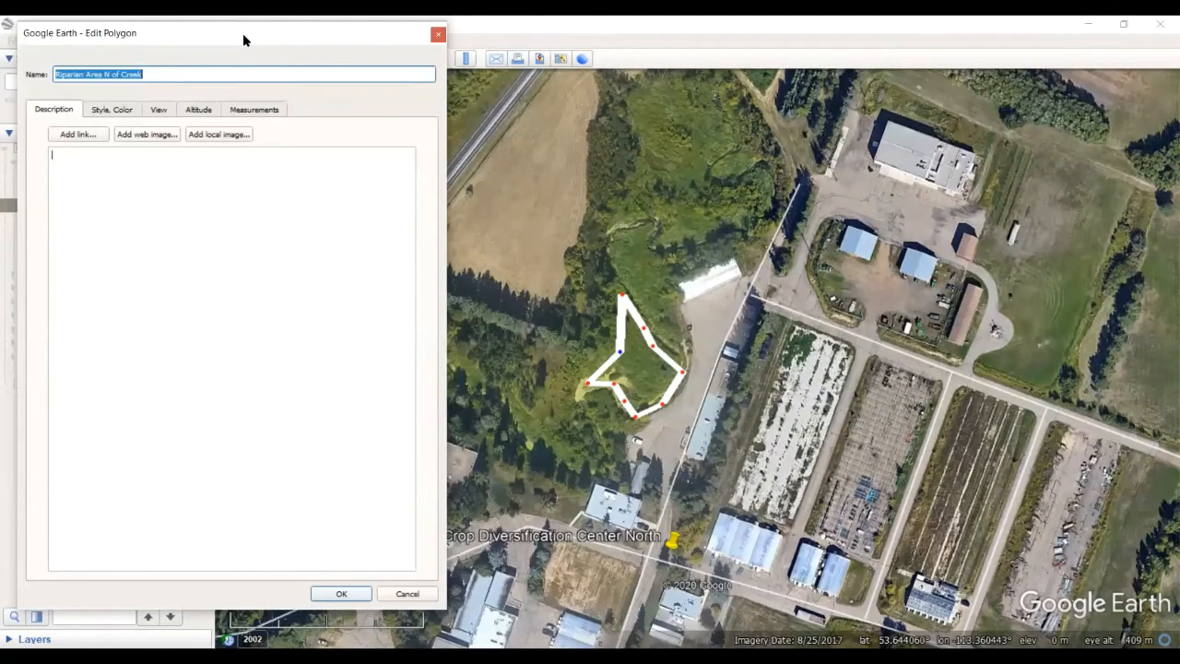
left_click_drag(243, 35, 244, 36)
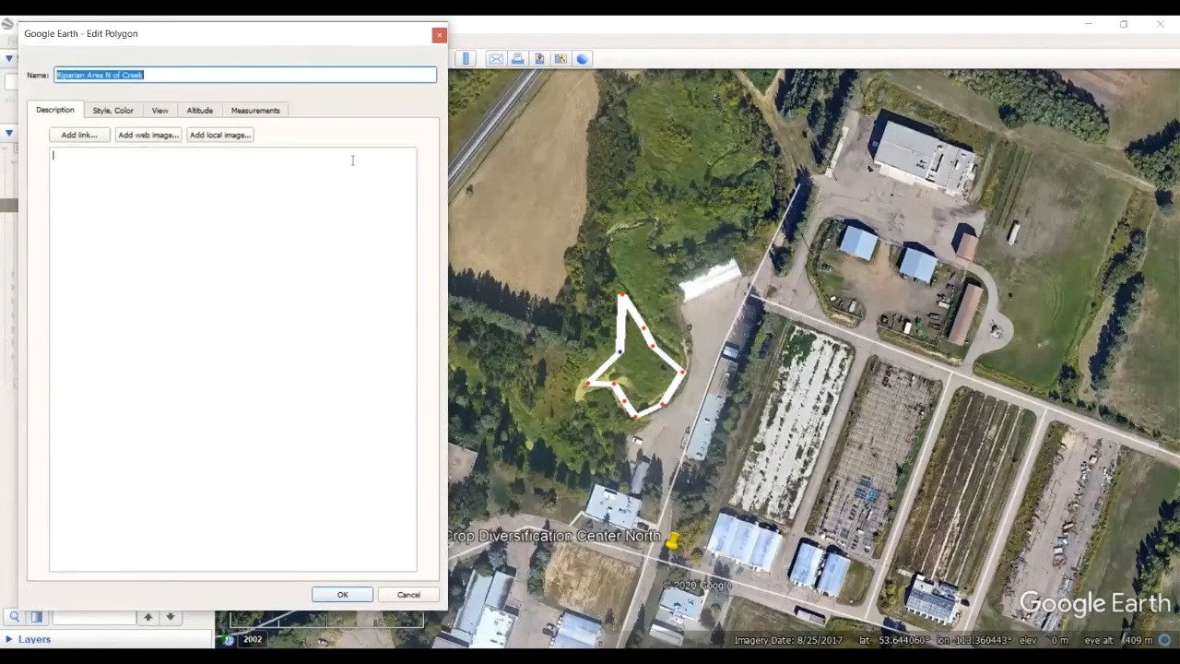
left_click(656, 349)
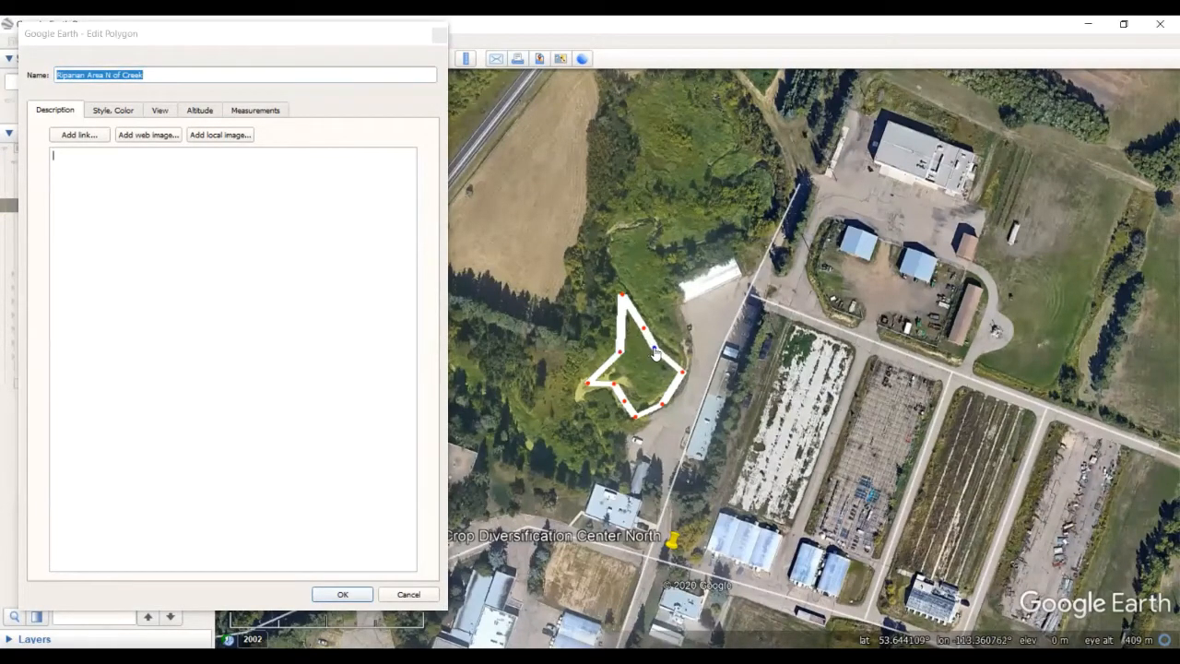
left_click(277, 112)
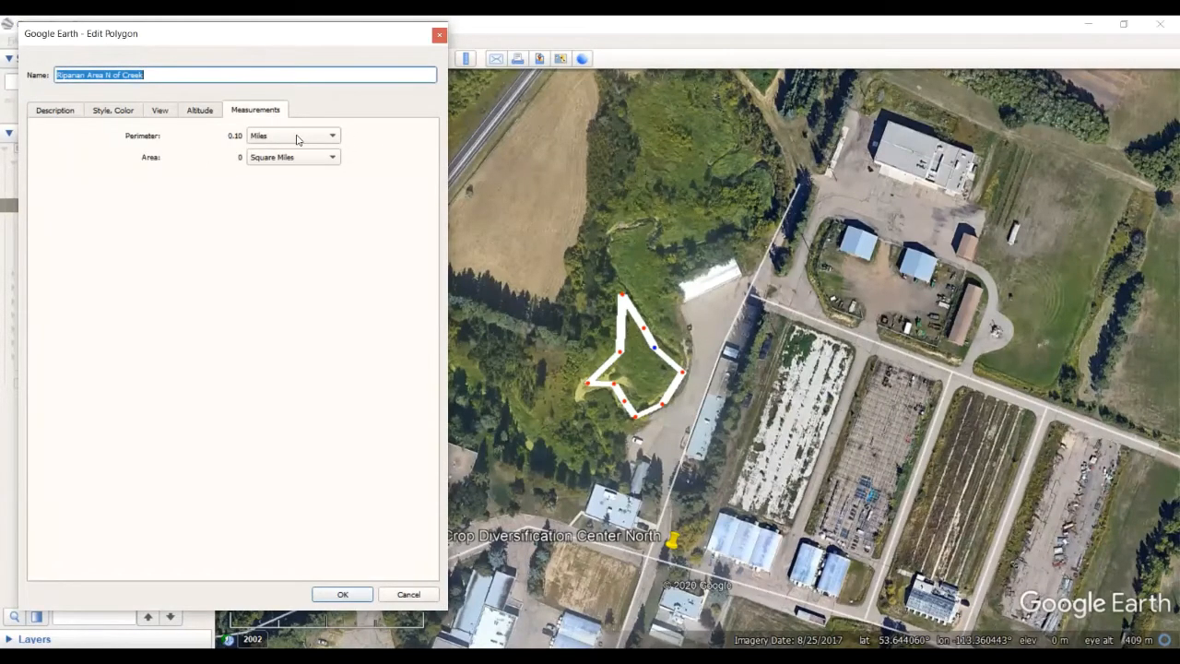
Step: Set the polygon's measurement units to meters for the perimeter and hectares for the area
left_click(289, 139)
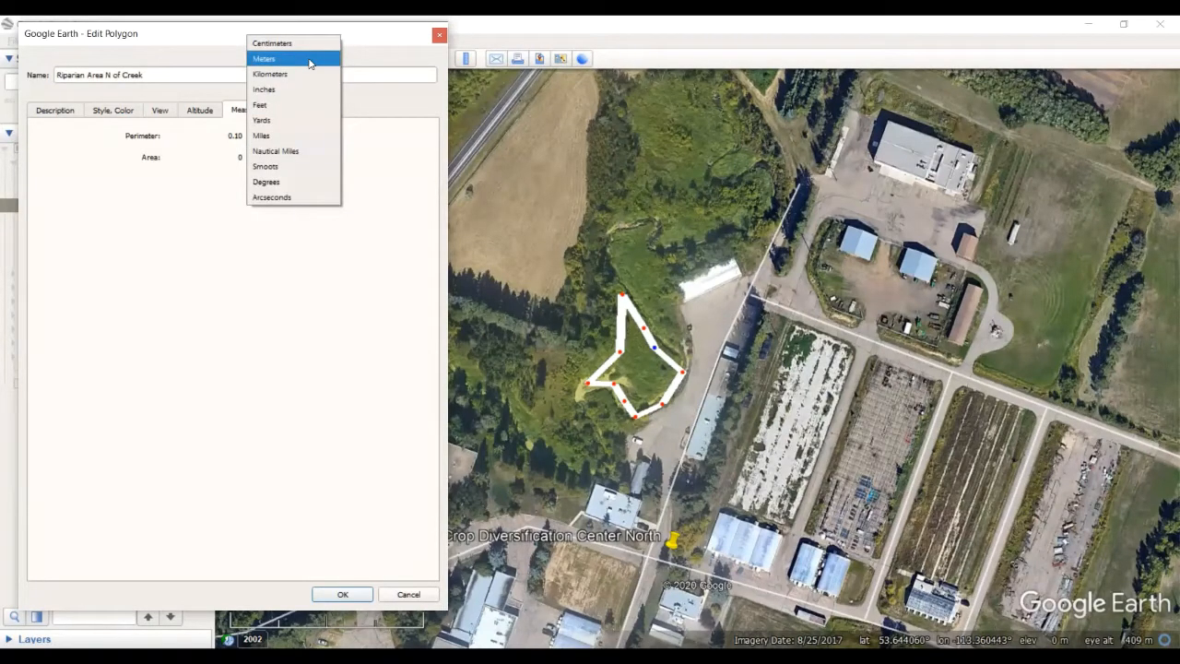
left_click(310, 63)
left_click(310, 159)
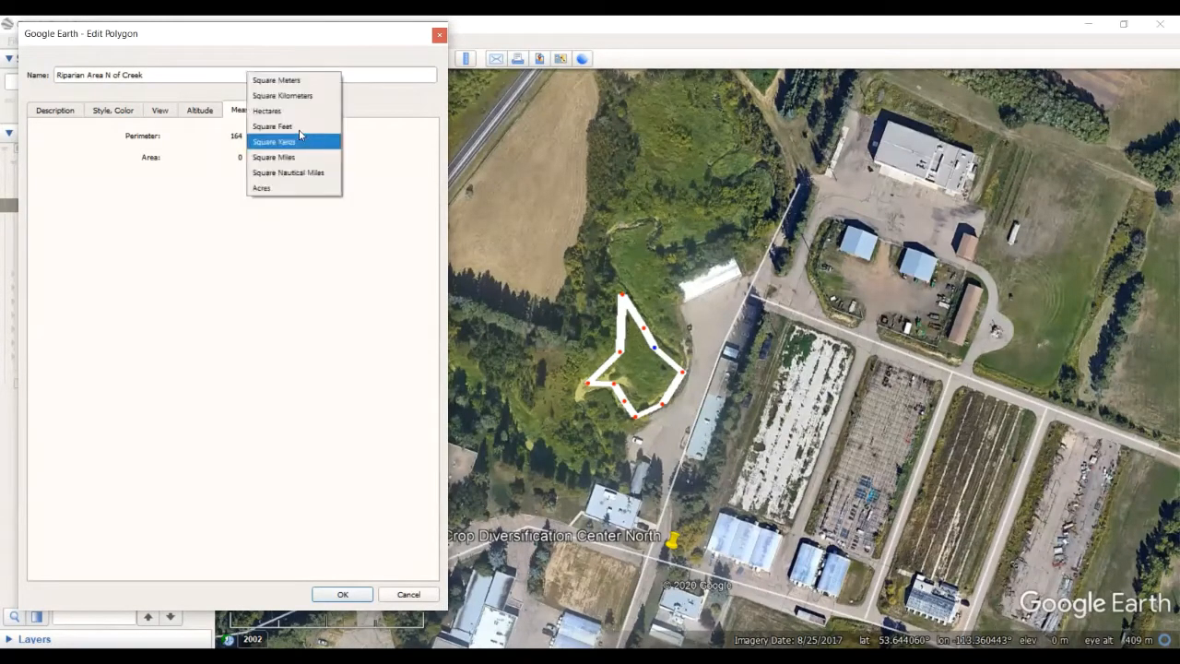
left_click(291, 110)
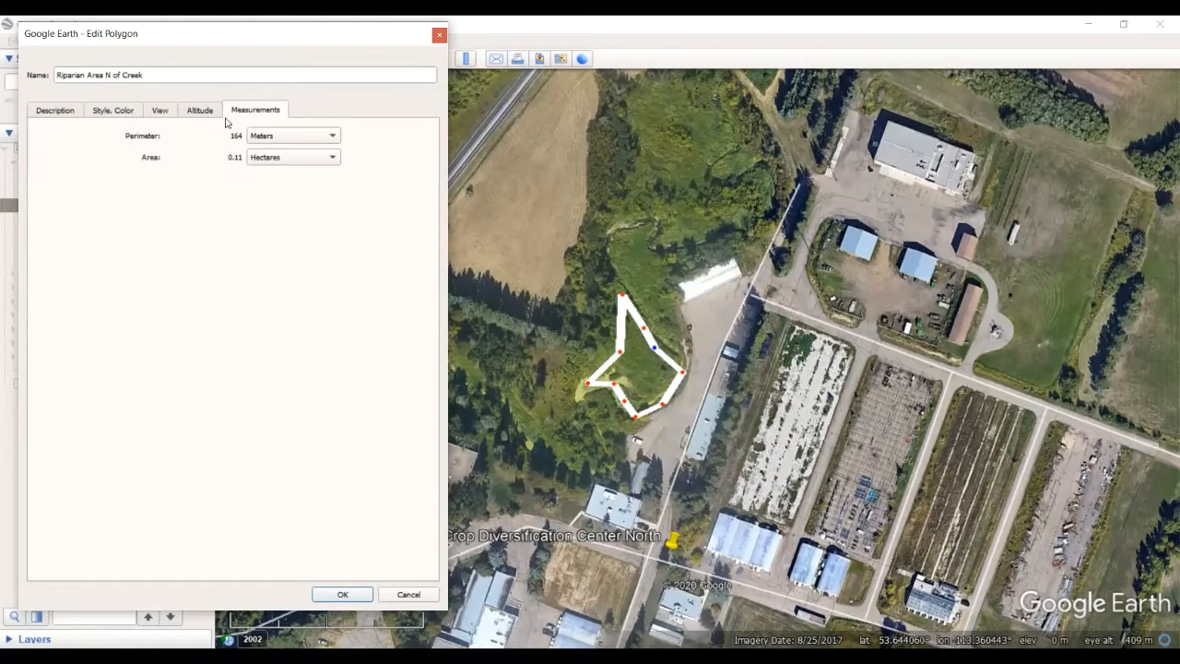
Step: Change the line color of the Riparian Area N of Creek polygon to red (#ff0000)
left_click(122, 110)
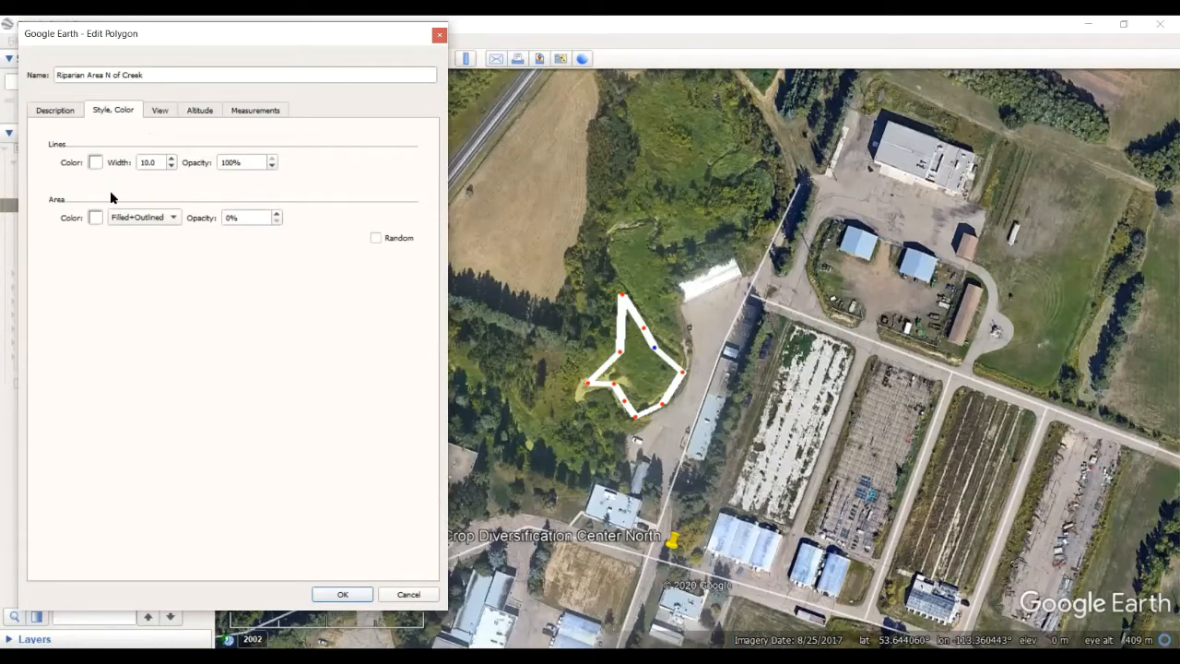
left_click(98, 162)
left_click(71, 250)
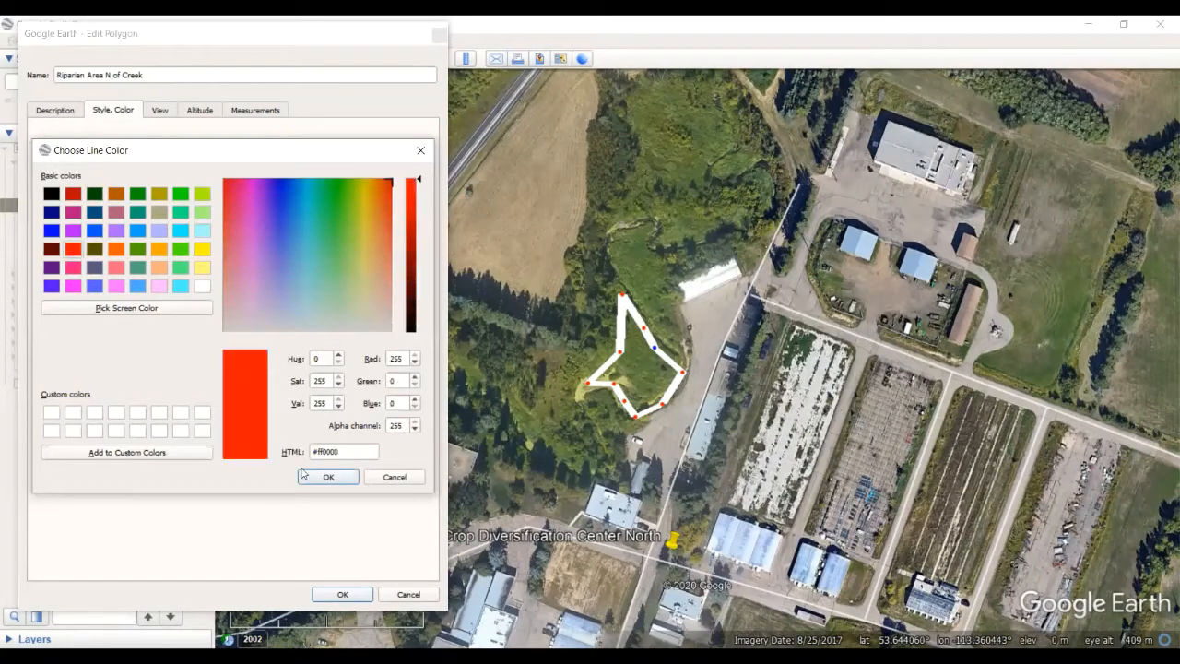
key("Return")
Step: Change the area fill color of the polygon to red (#ff0000)
left_click(97, 214)
left_click(73, 252)
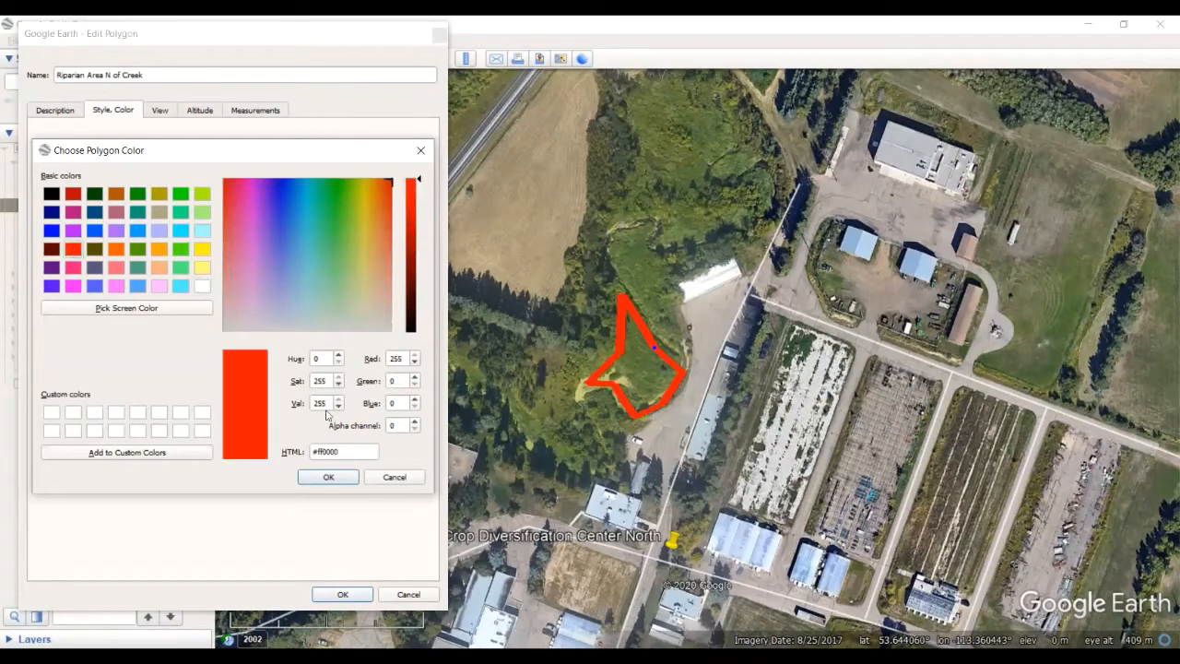
left_click(328, 476)
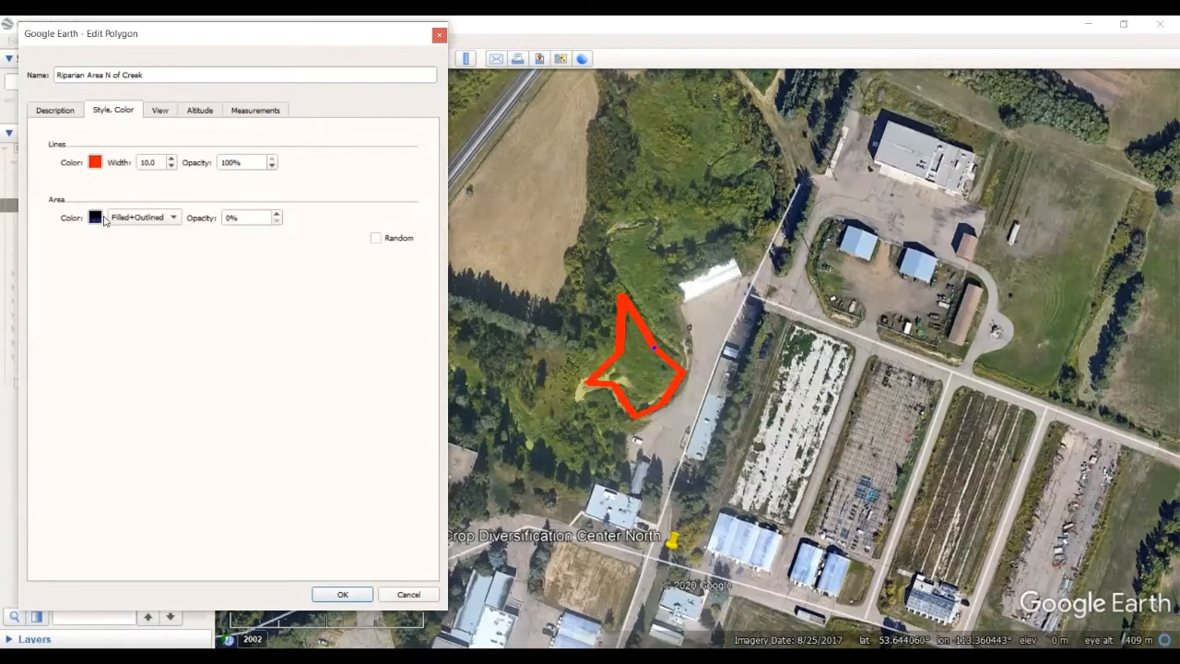
Step: Try the polygon's area fill at 100% opacity and settle on 30%
left_click_drag(258, 218, 187, 211)
type("100")
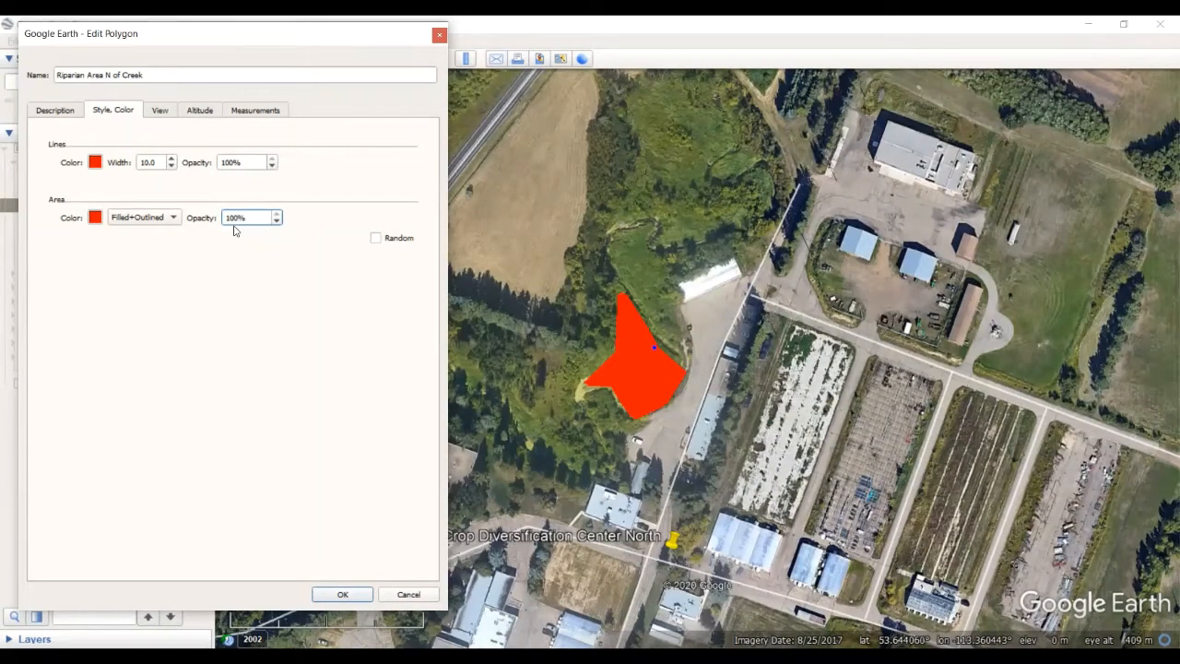
key("BackSpace")
key("BackSpace")
key("BackSpace")
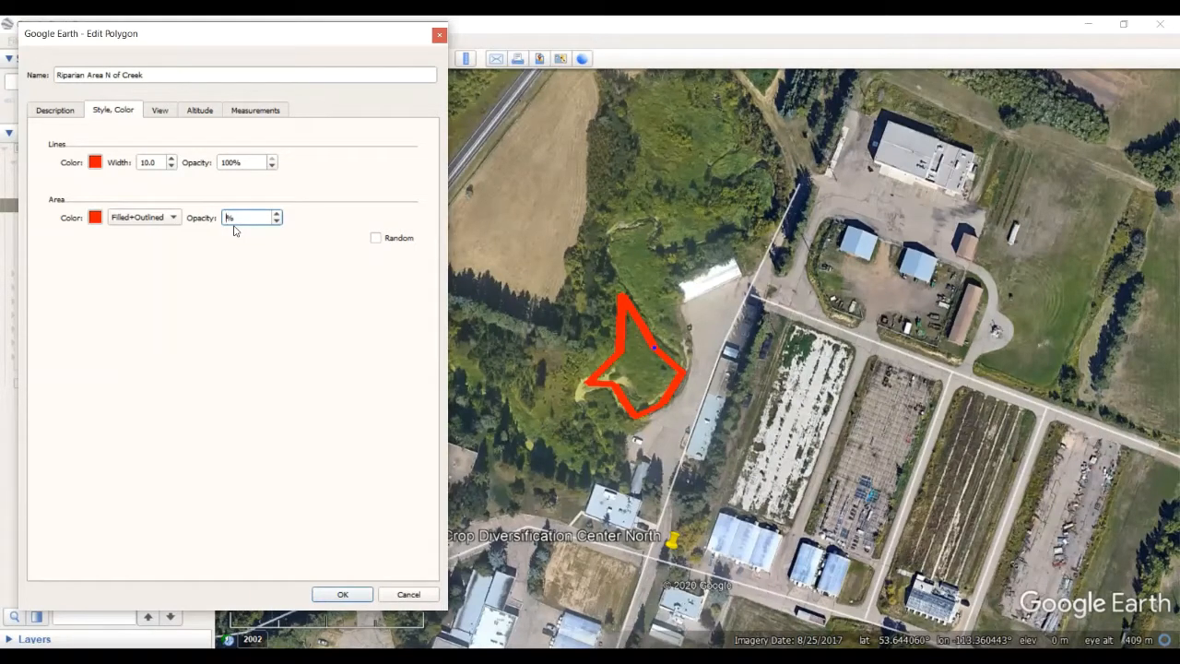
type("30")
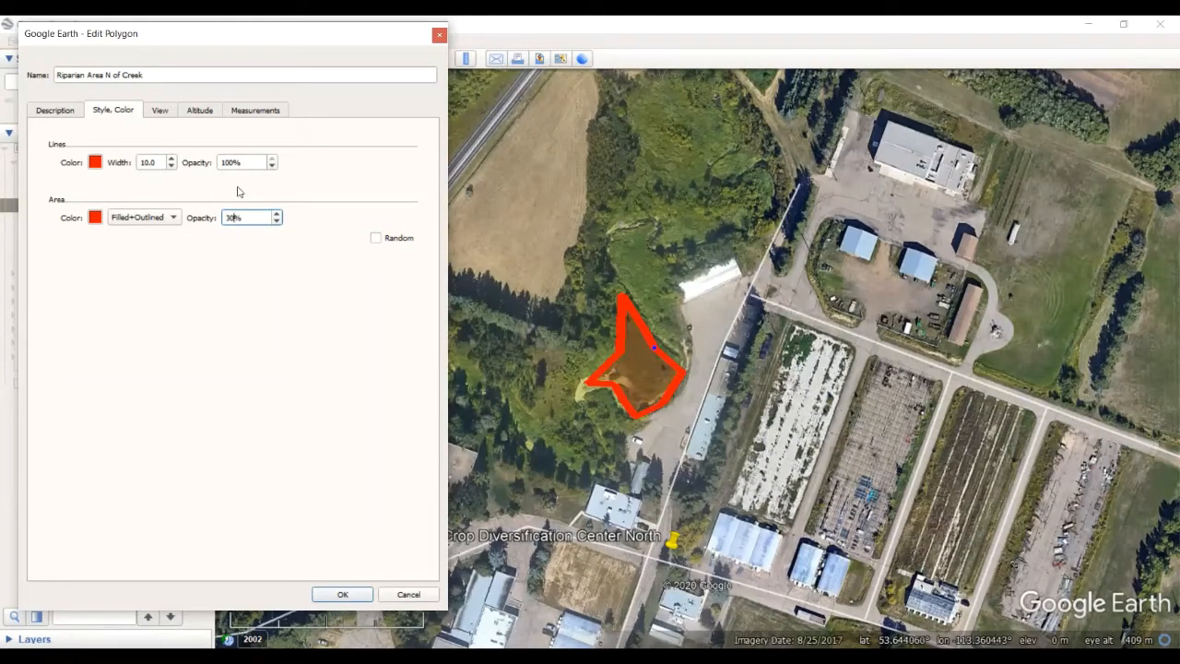
Step: Try the polygon's outline at 50% opacity, settle on 30%, and save the polygon's style changes
left_click_drag(234, 162, 165, 155)
type("50")
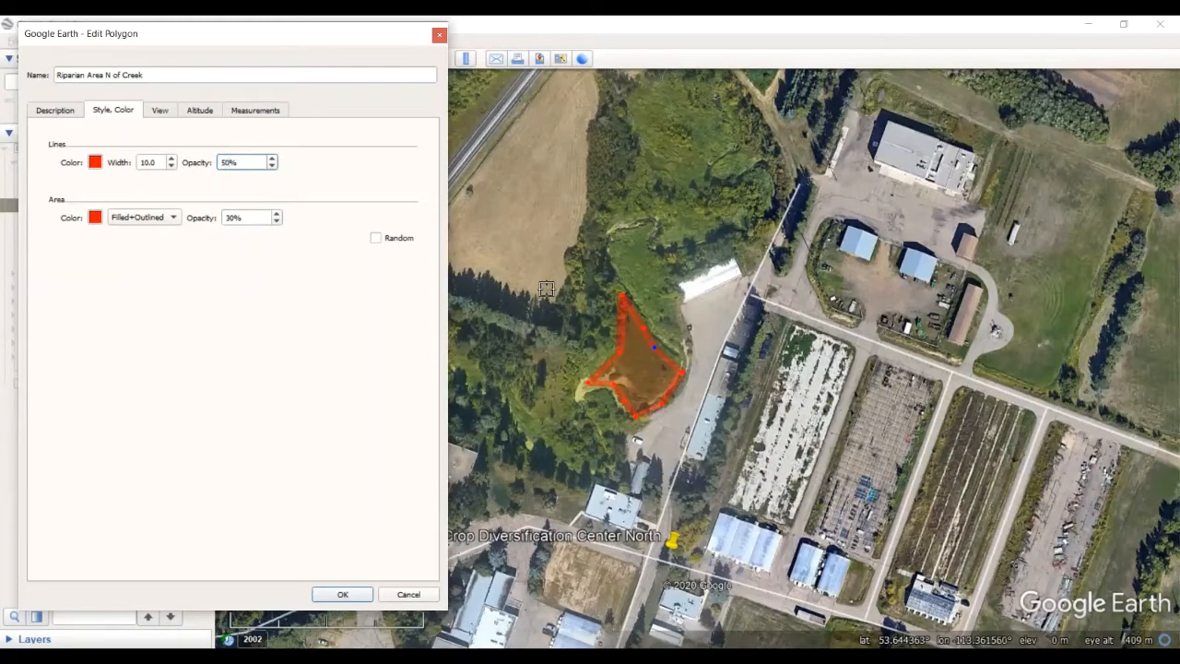
key("BackSpace")
key("BackSpace")
type("30")
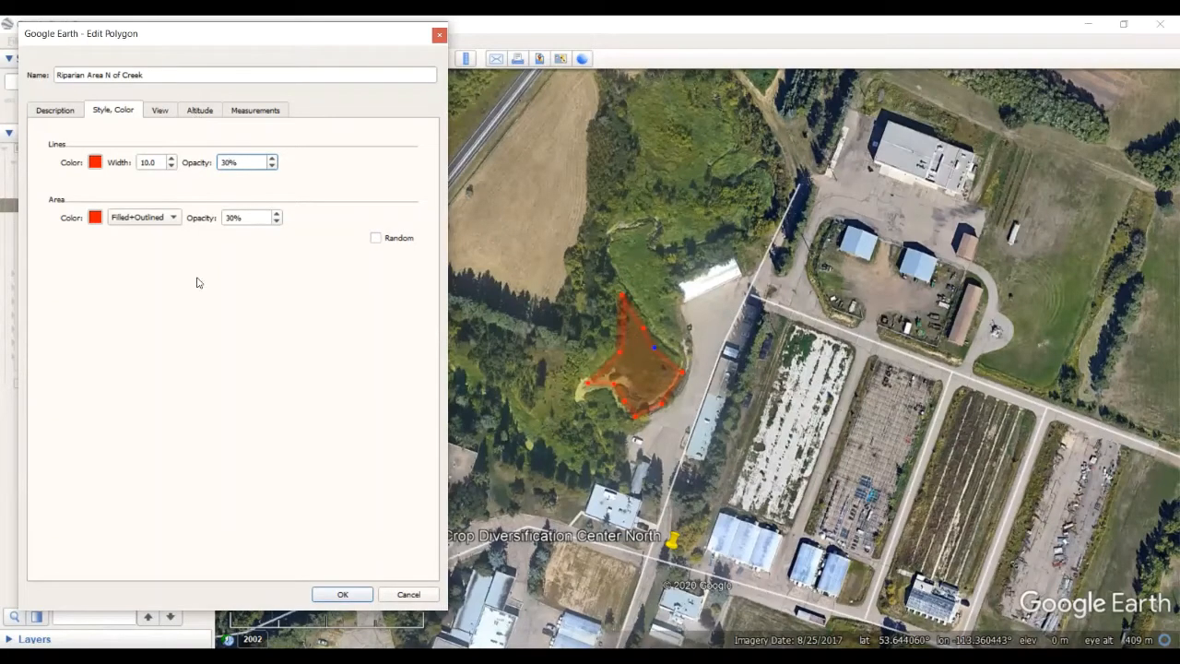
left_click(350, 598)
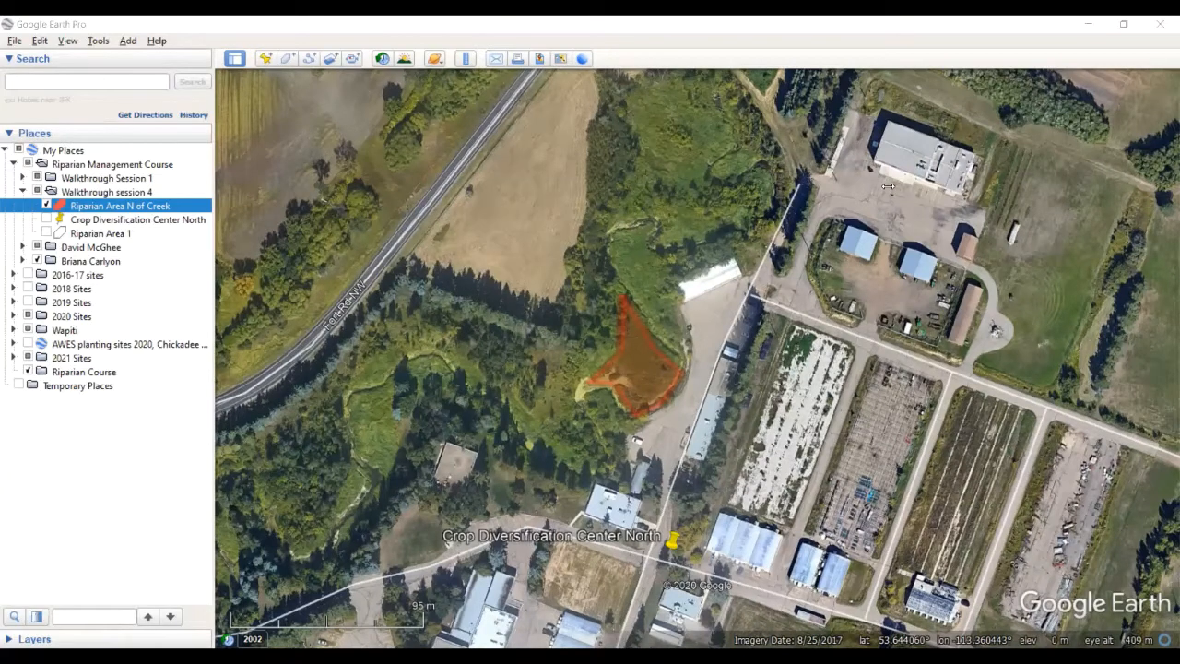
Step: Switch to Riparian Manual.pdf in Acrobat Reader and examine Table 5, which converts spacing values into seedlings per hectare and acre
key("alt+Tab")
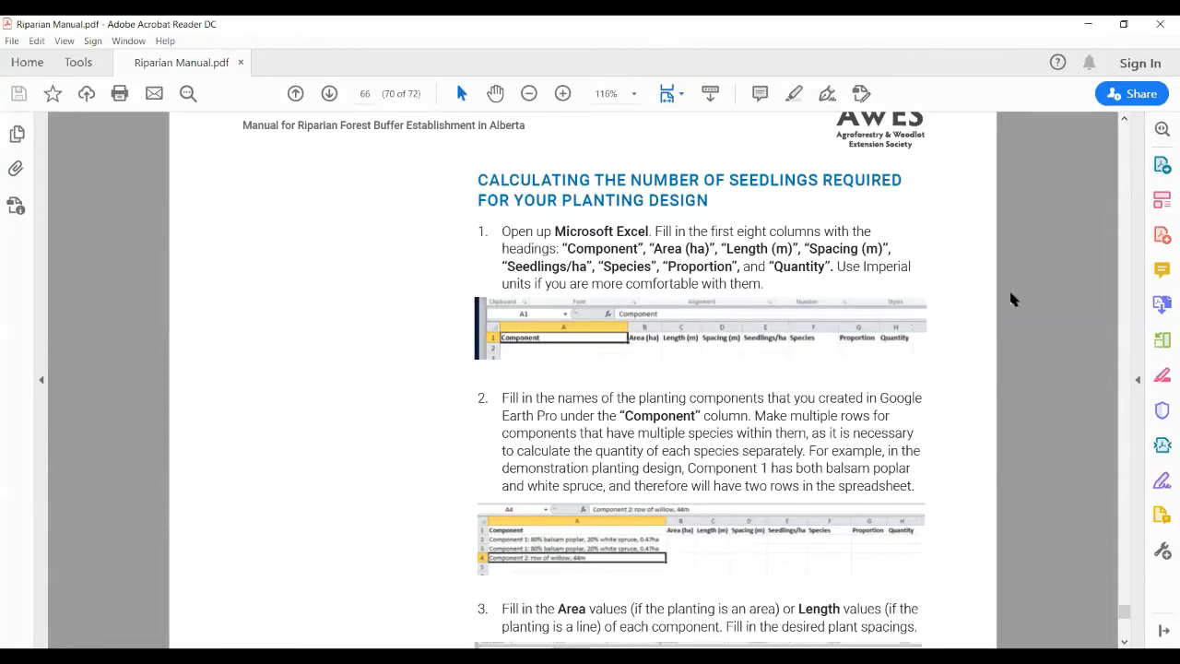
scroll(1007, 423, "down", 8)
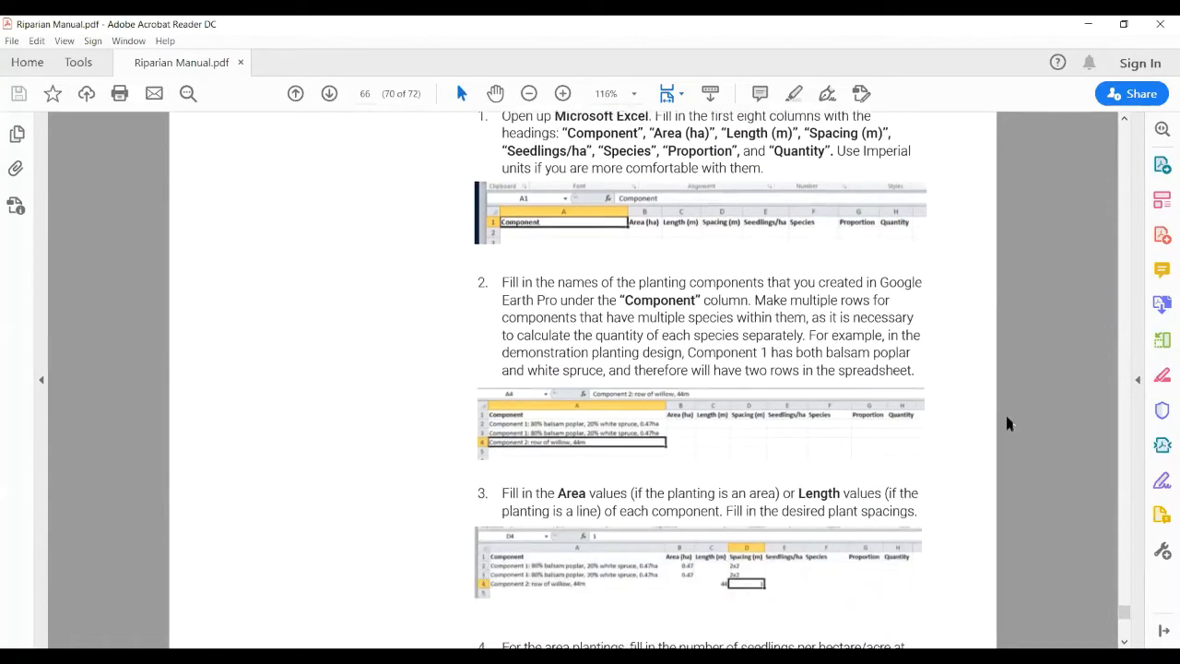
scroll(1008, 423, "down", 6)
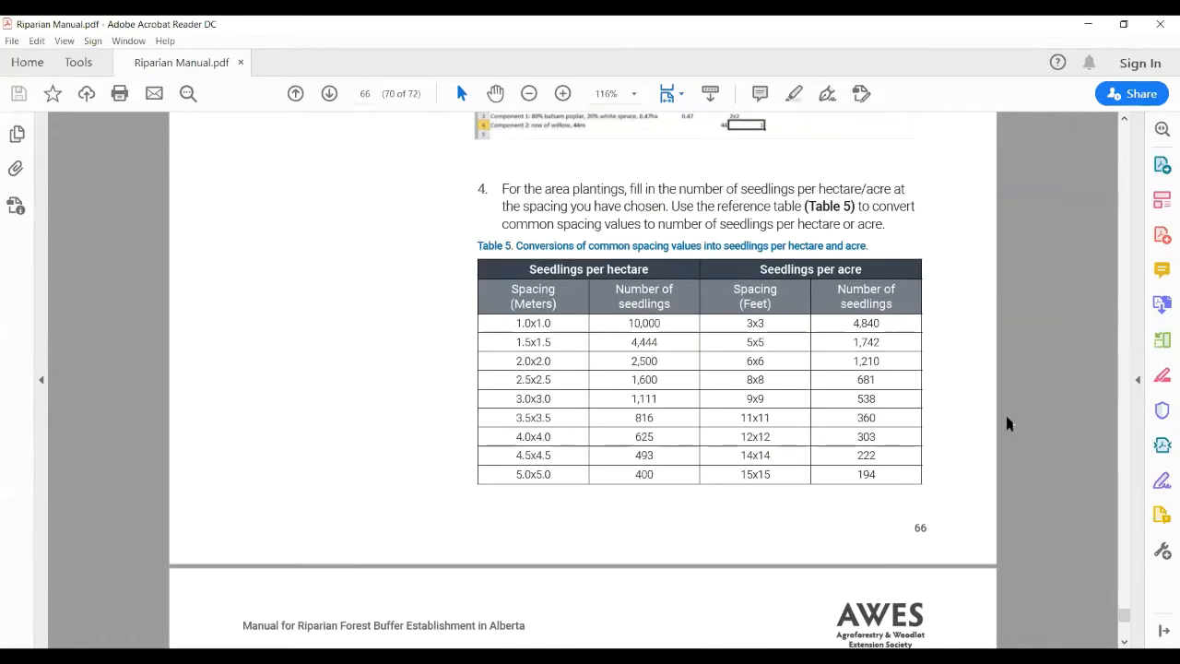
scroll(691, 205, "down", 1)
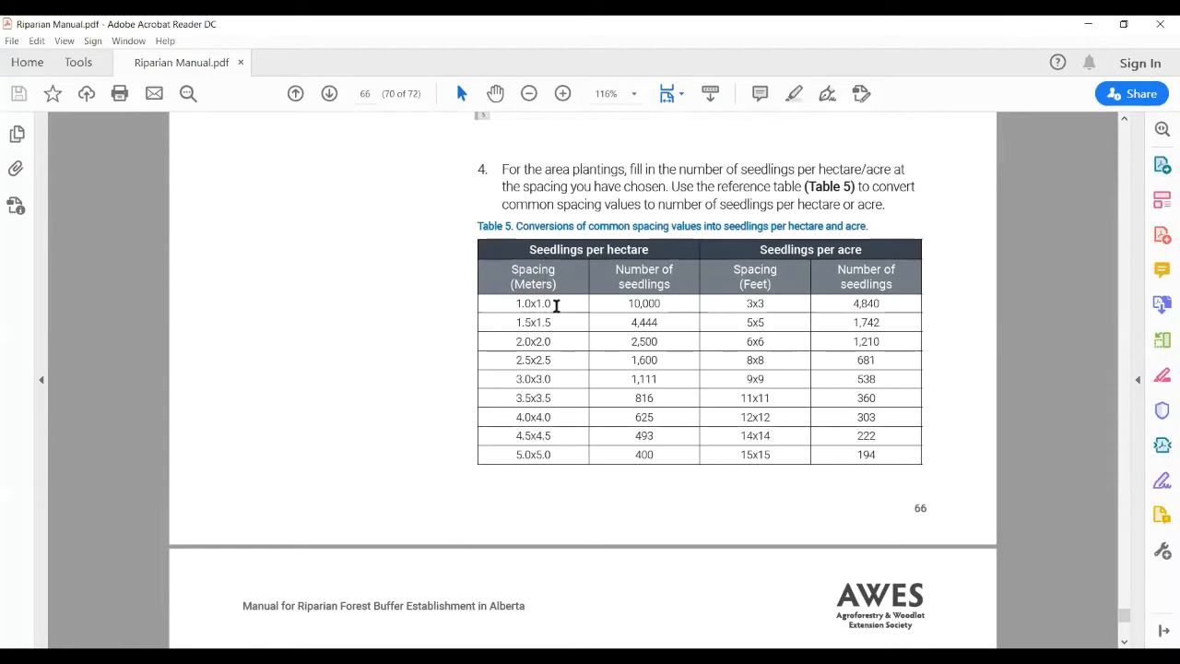
mouse_move(555, 305)
left_mouse_down()
mouse_move(518, 306)
mouse_move(572, 305)
left_mouse_up()
Step: Review instructions 1 to 3 for calculating the required seedlings, covering the spreadsheet headings, component names, area or length values, and plant spacings
left_click(1126, 122)
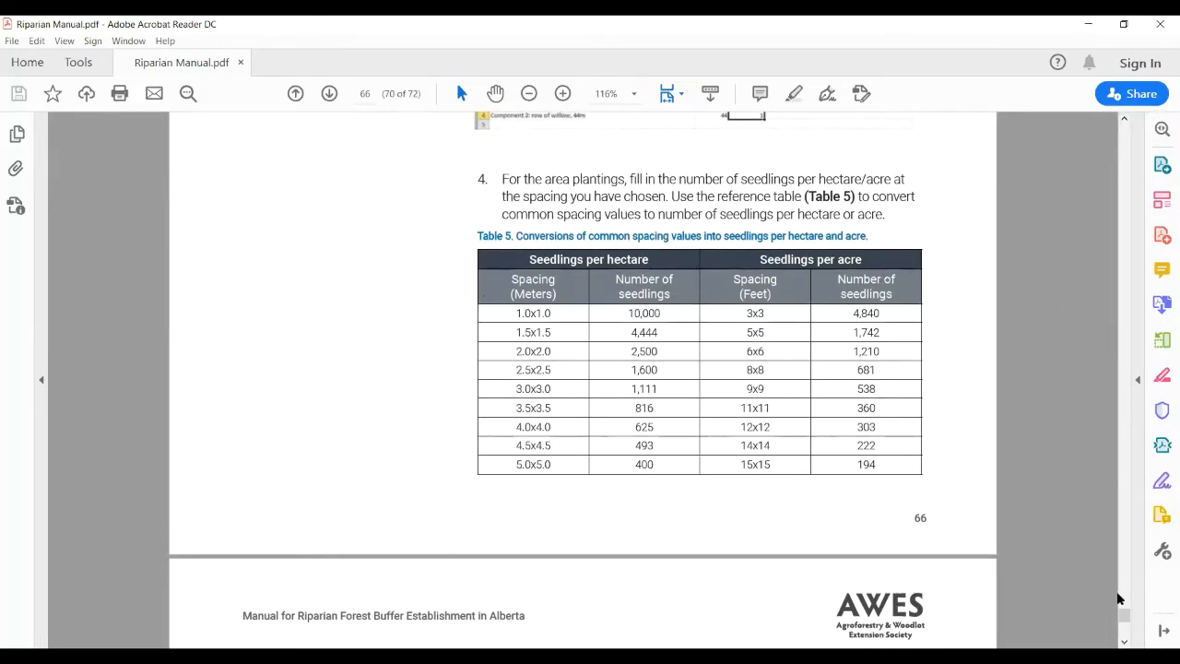
left_click(1126, 122)
left_click(1127, 120)
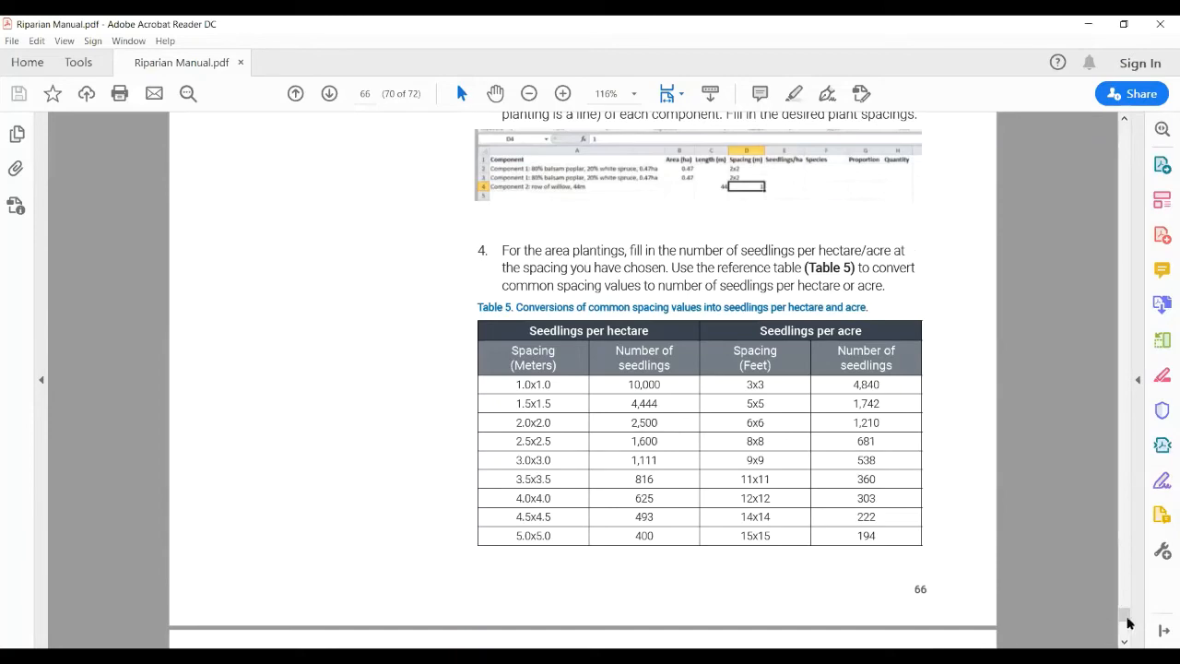
left_click_drag(1129, 614, 1130, 611)
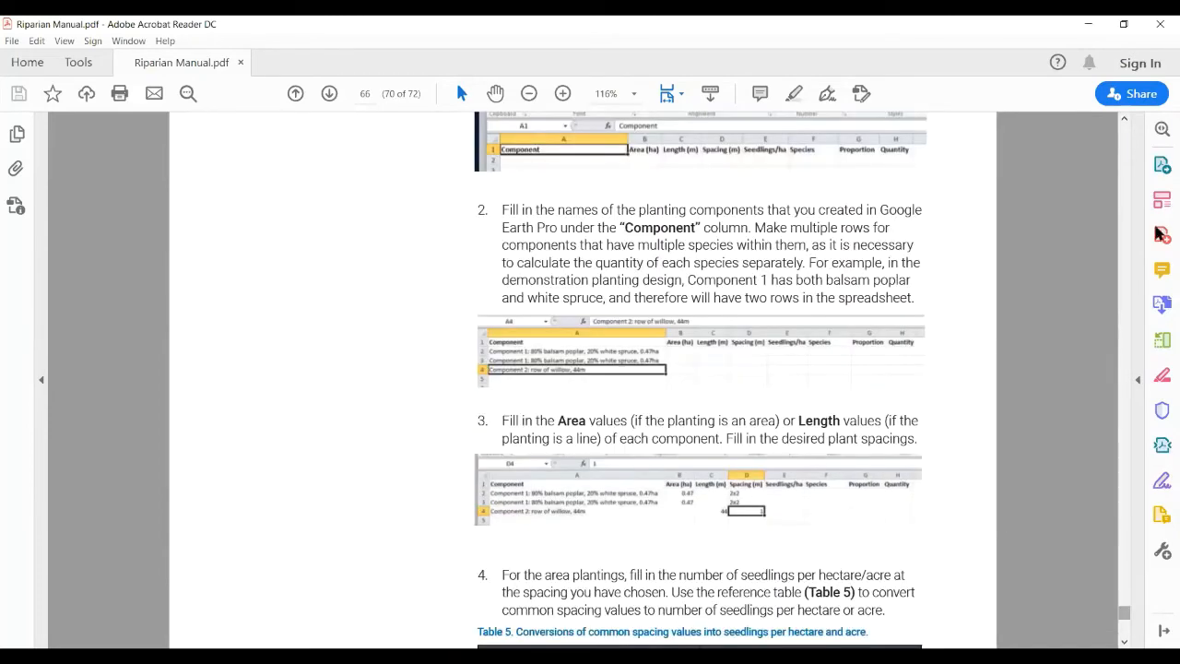
left_click(1124, 121)
left_click(1123, 121)
left_click(1124, 121)
left_click(1123, 121)
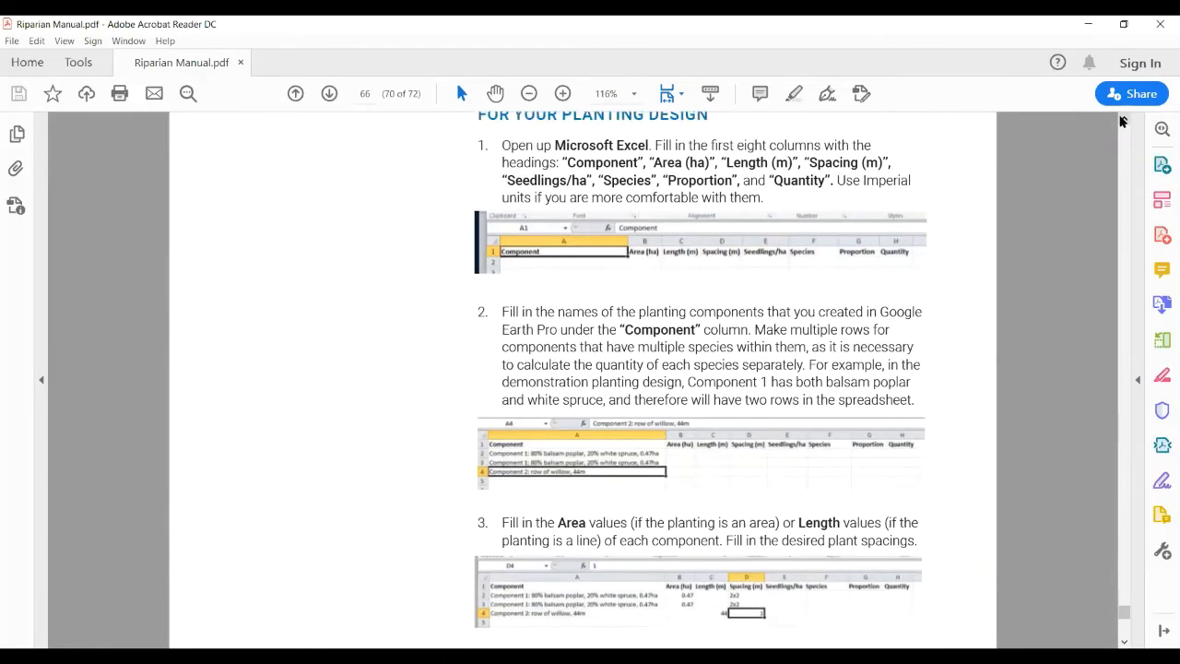
left_click(1124, 121)
left_click(1124, 121)
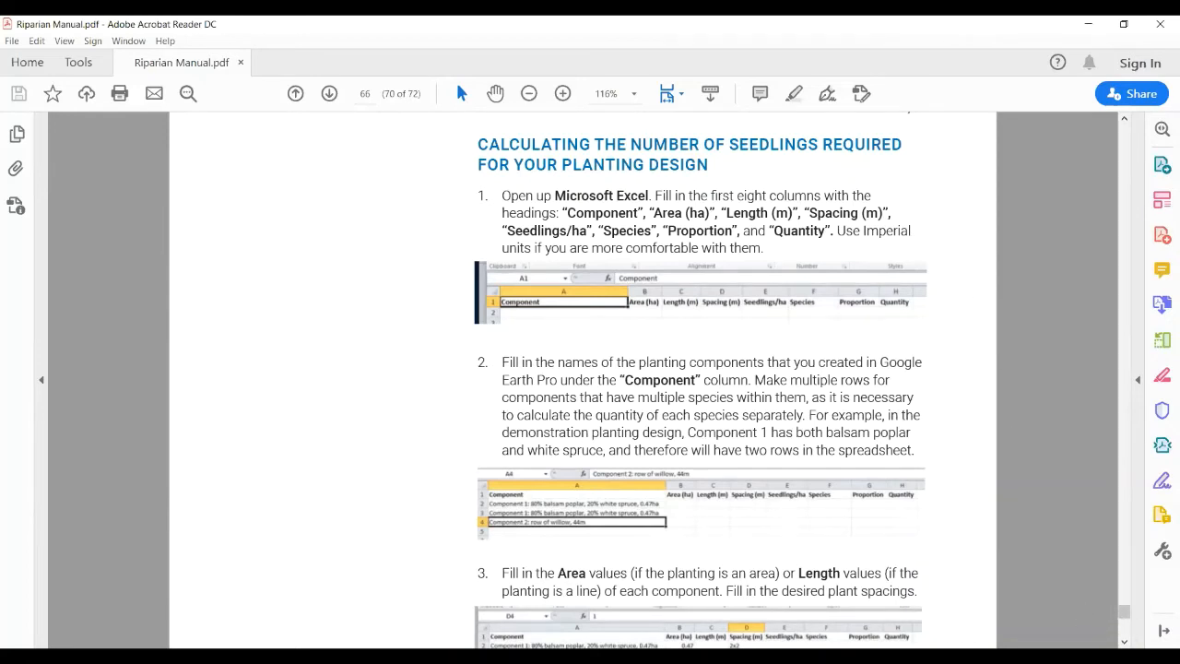
scroll(701, 378, "down", 2)
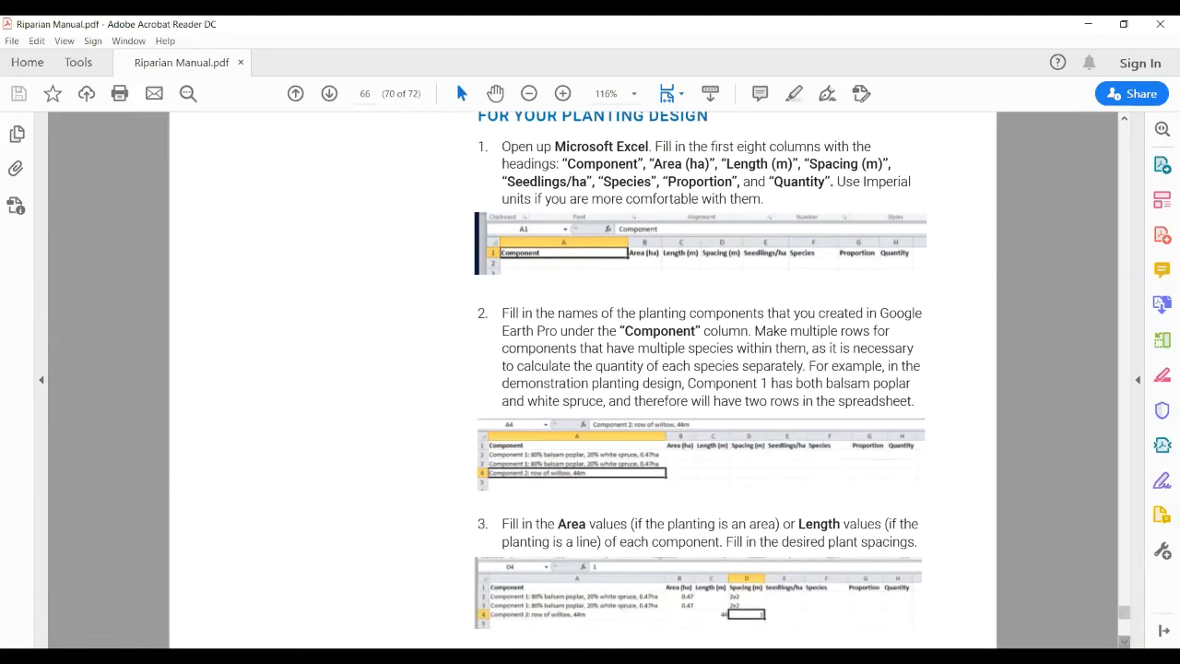
scroll(738, 507, "down", 1)
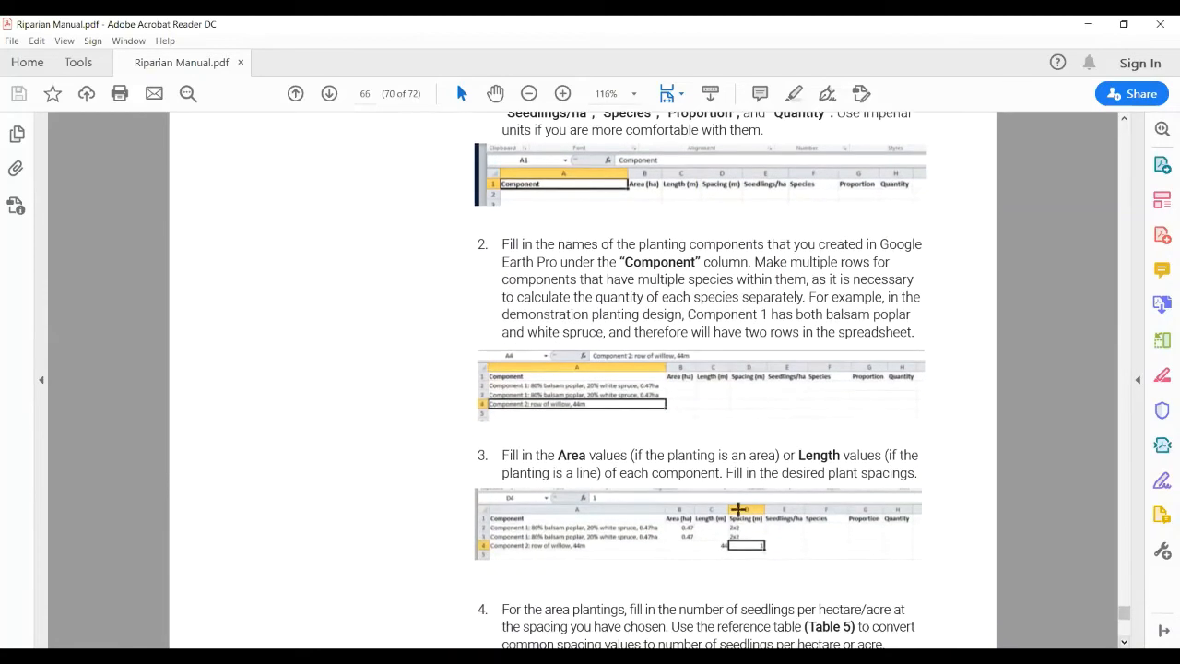